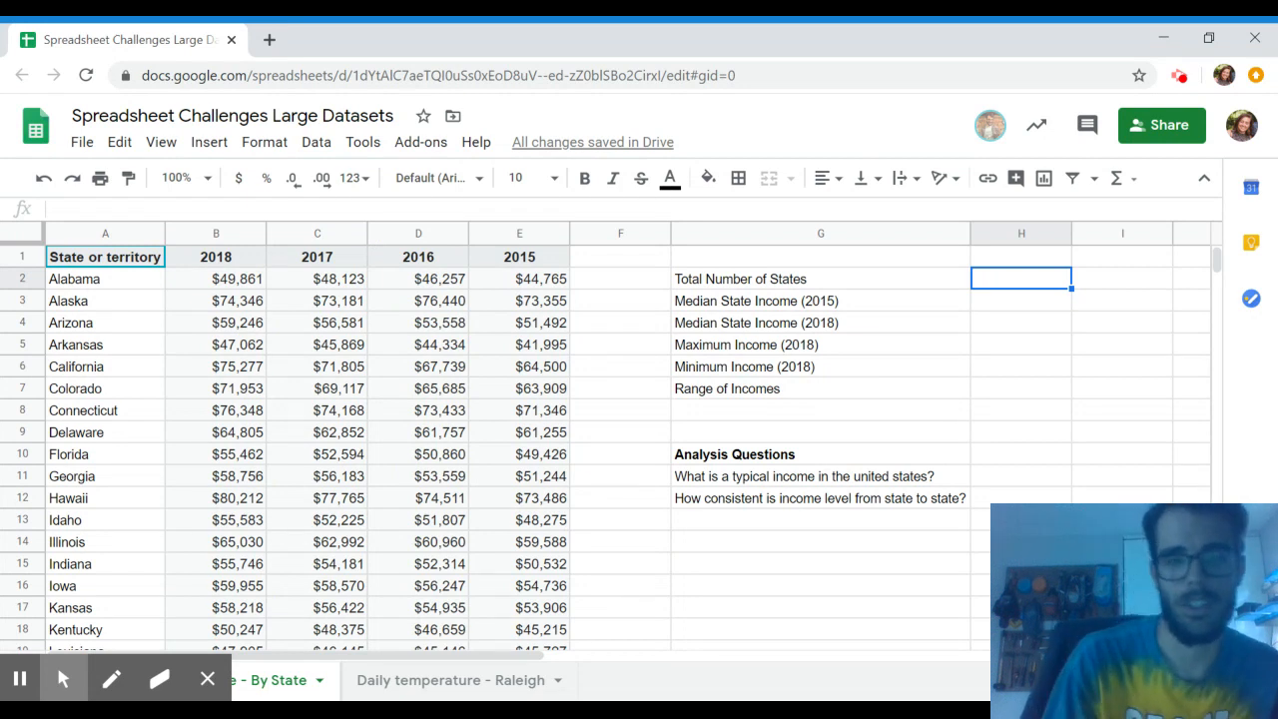
Sort the state income table A1:E53 by the 2015 column in A → Z order, treating the first row as a header.
click(242, 288)
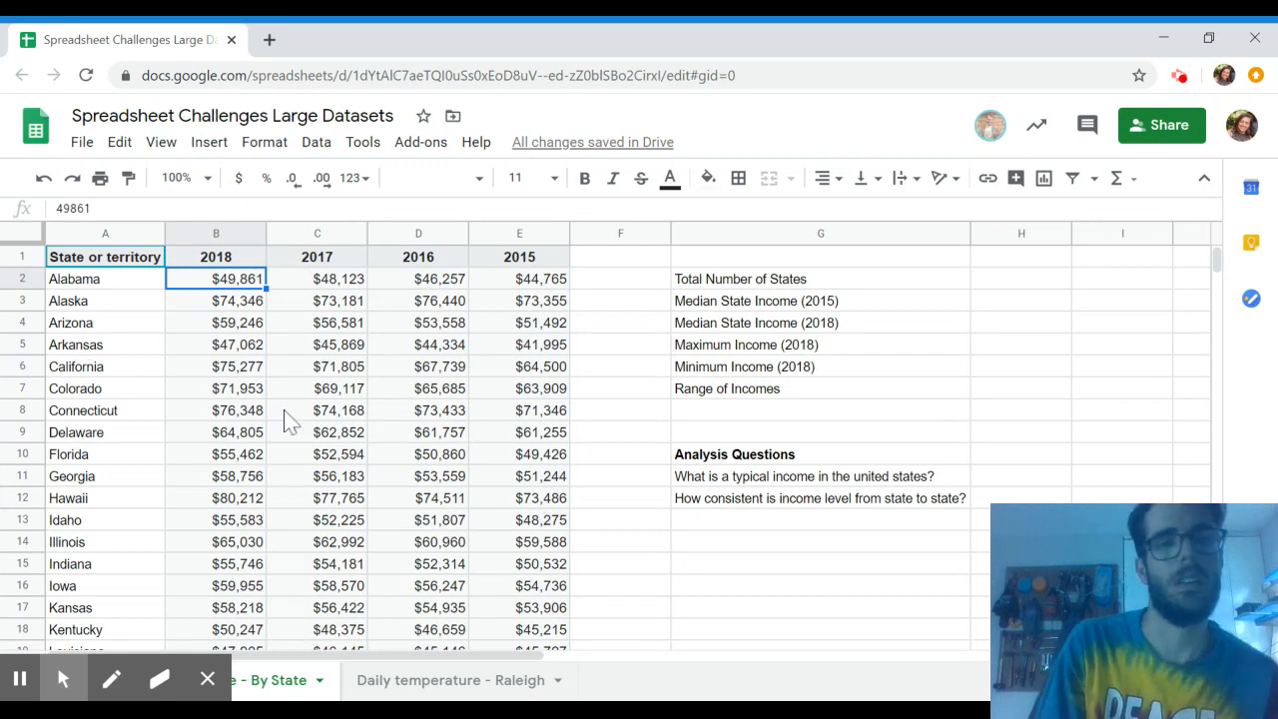
click(106, 260)
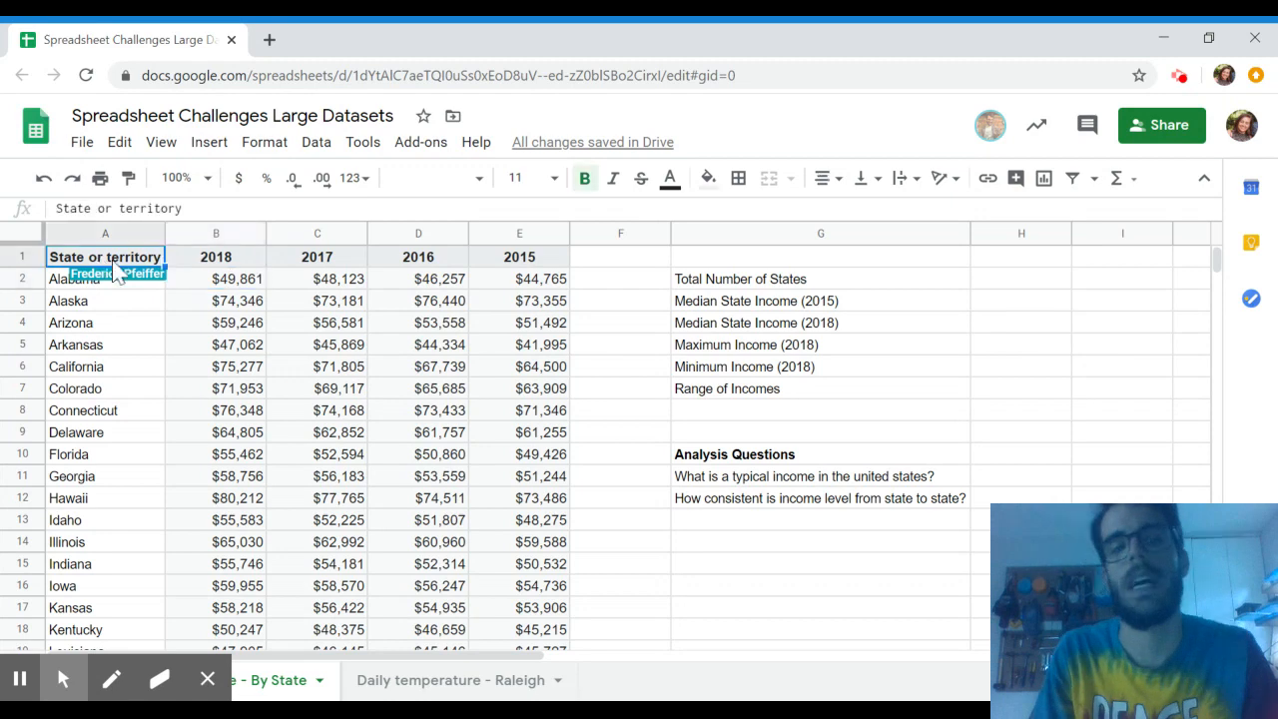
scroll(395, 419, down, 7)
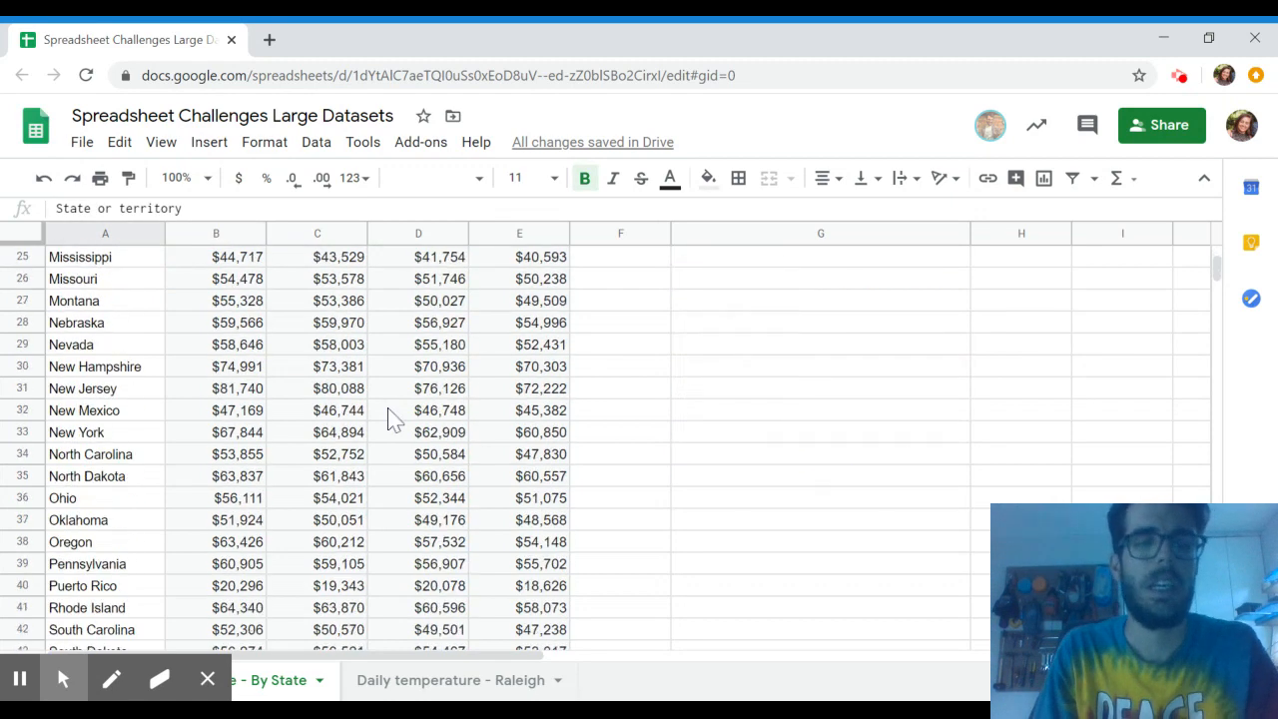
scroll(519, 394, down, 4)
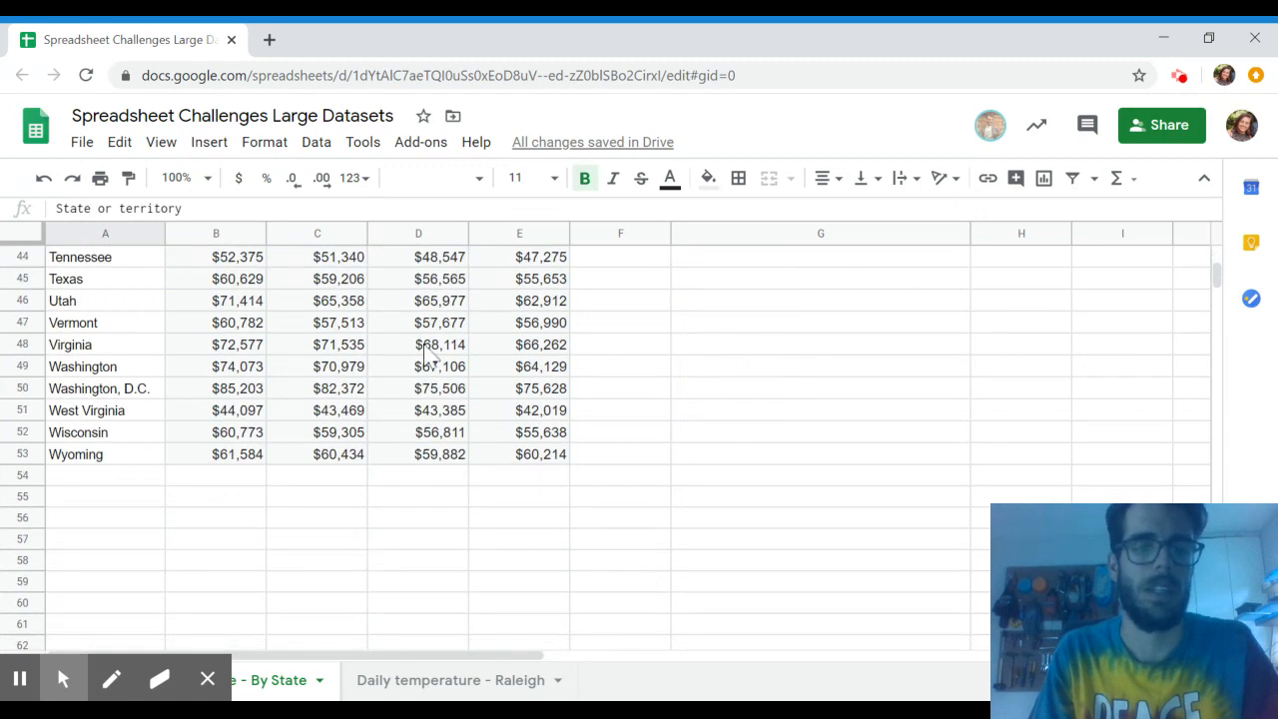
scroll(425, 349, up, 7)
scroll(424, 351, up, 6)
scroll(425, 351, down, 10)
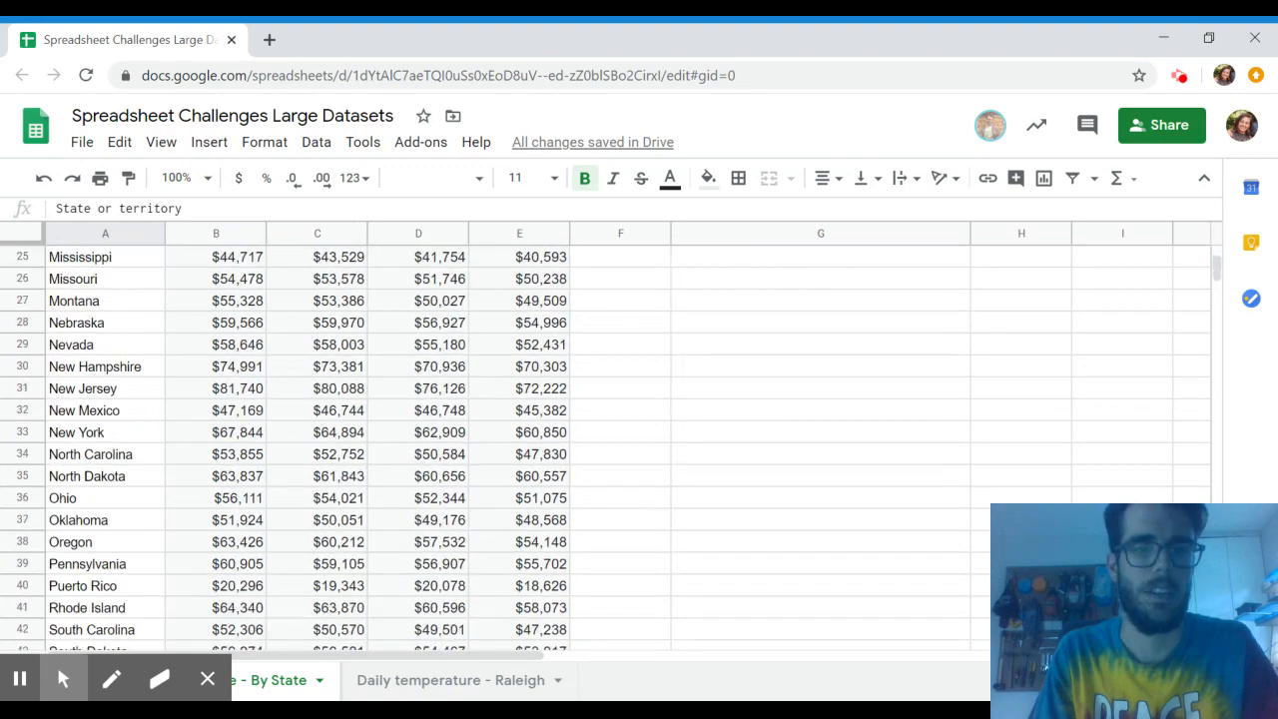
shift+click(545, 457)
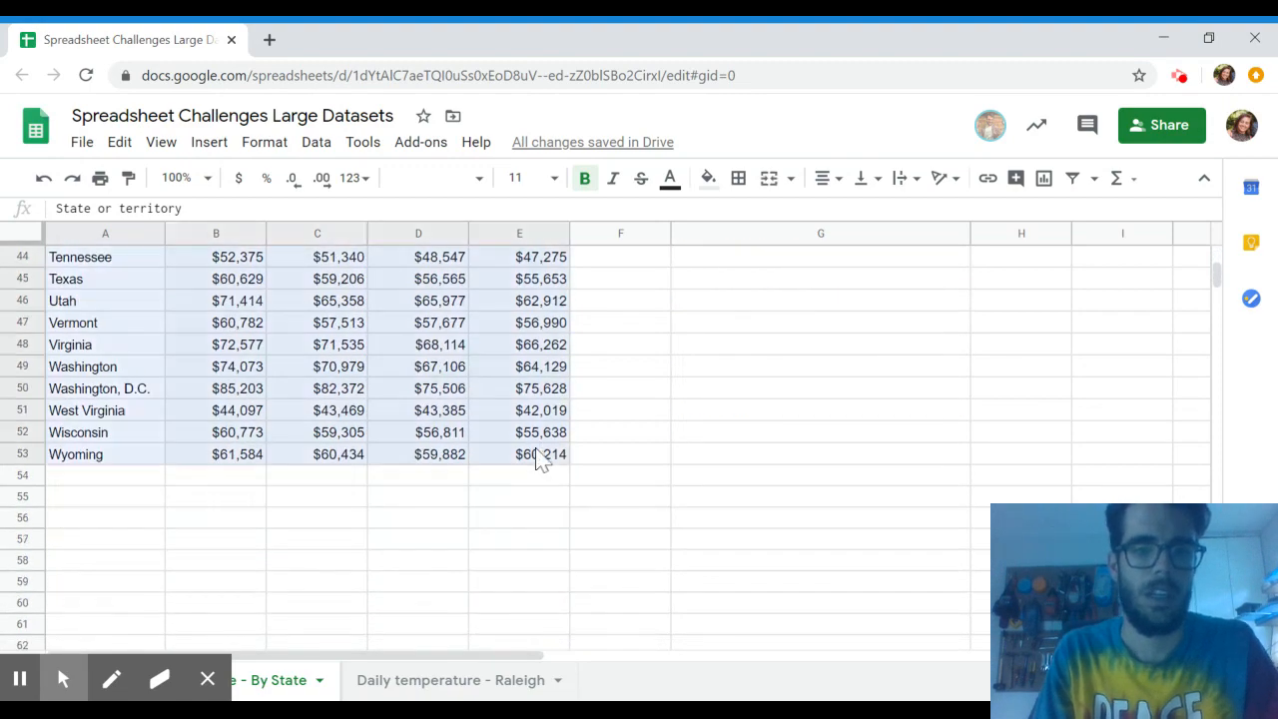
scroll(390, 379, up, 5)
scroll(390, 379, up, 5)
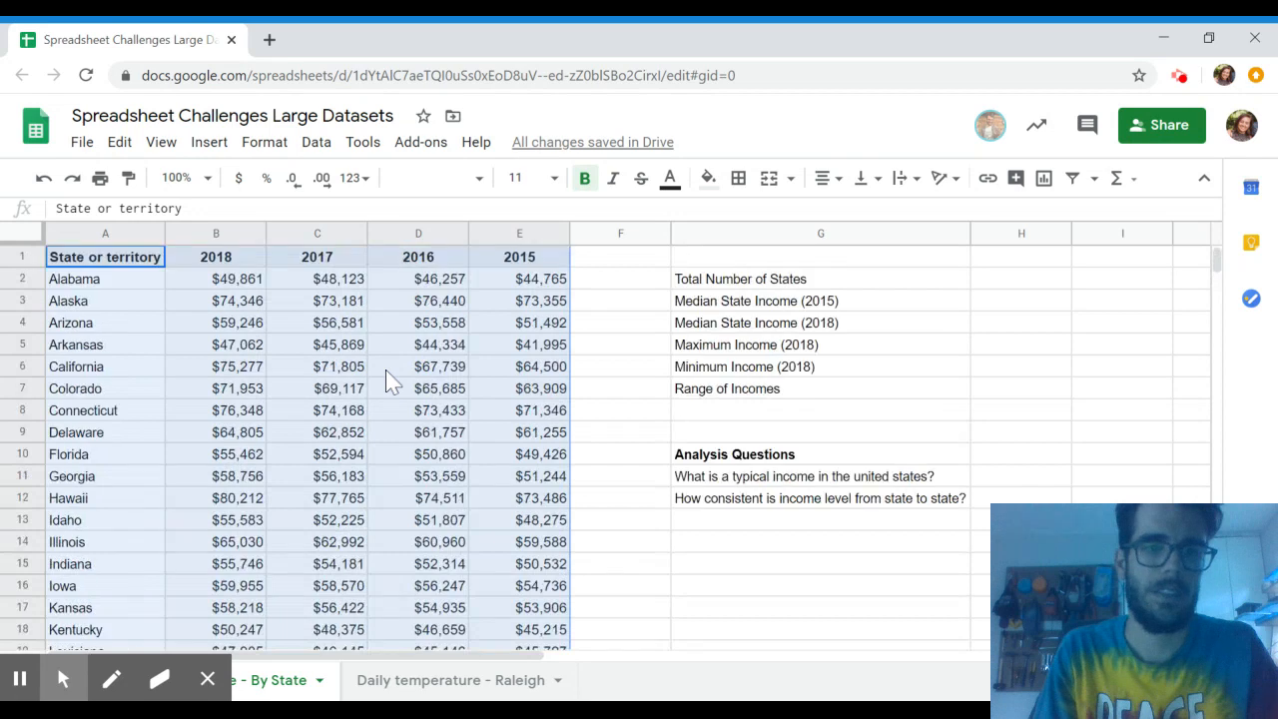
click(313, 142)
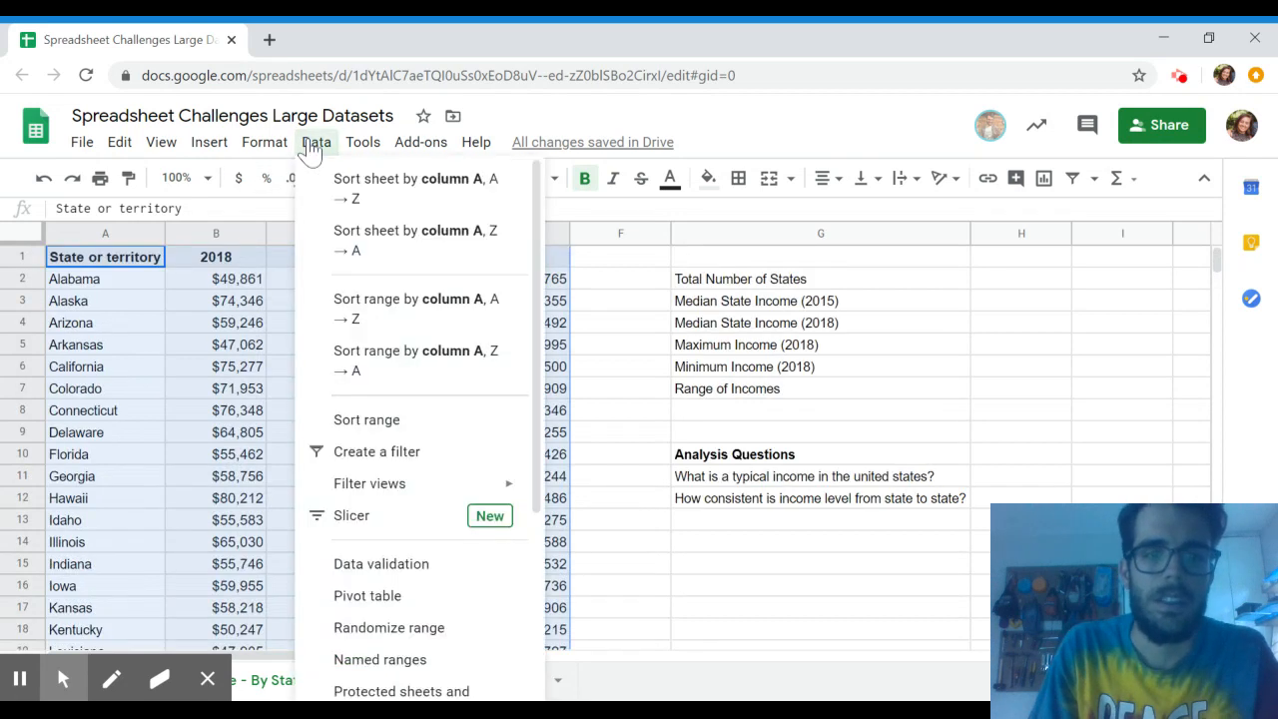
click(382, 427)
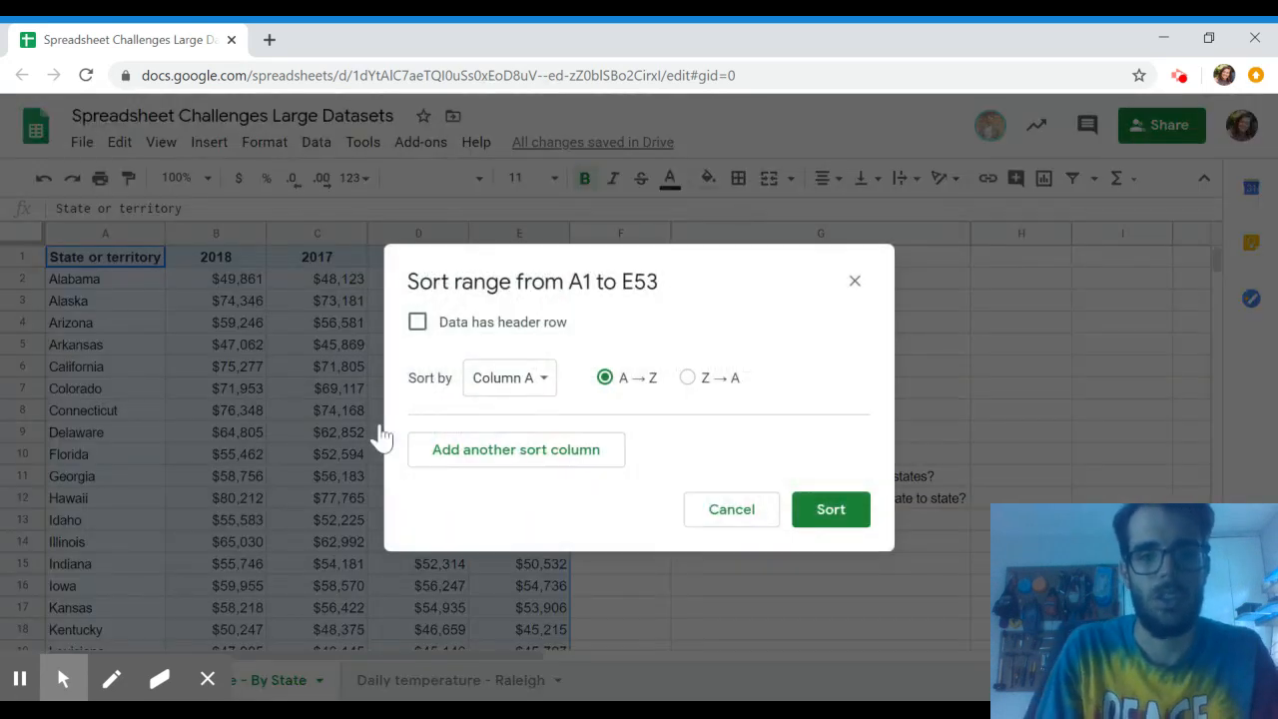
click(417, 322)
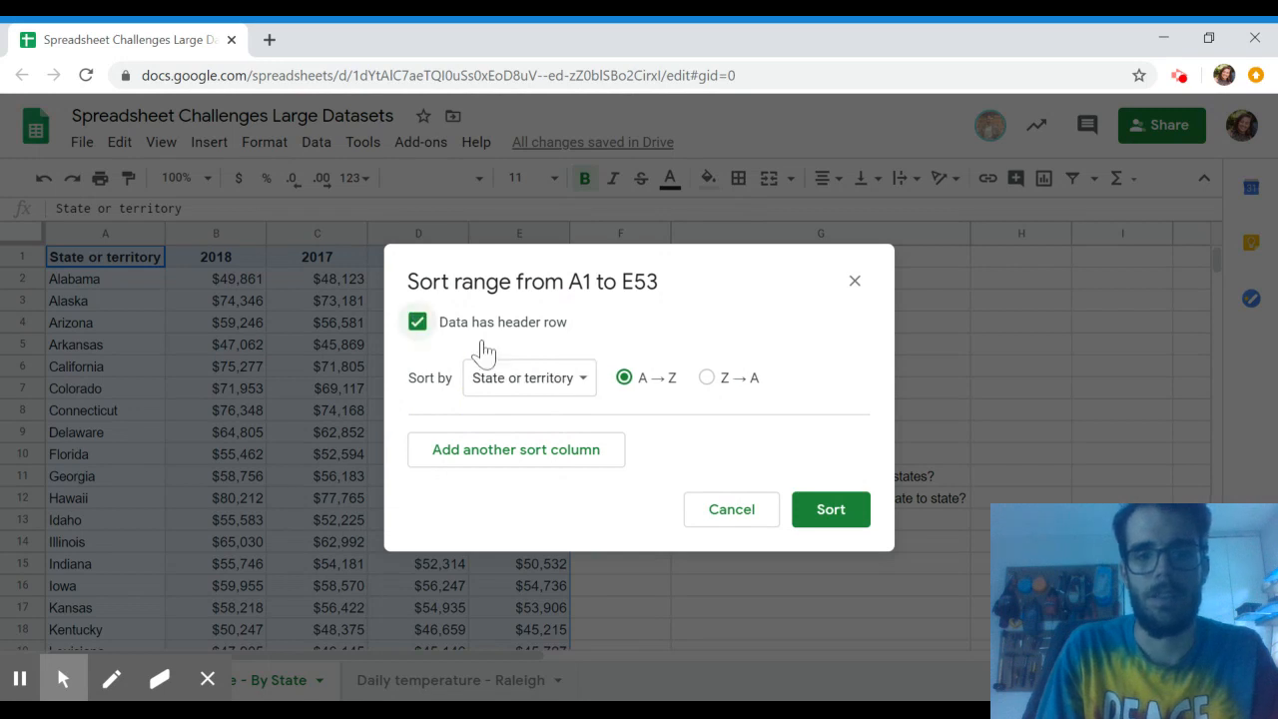
click(583, 391)
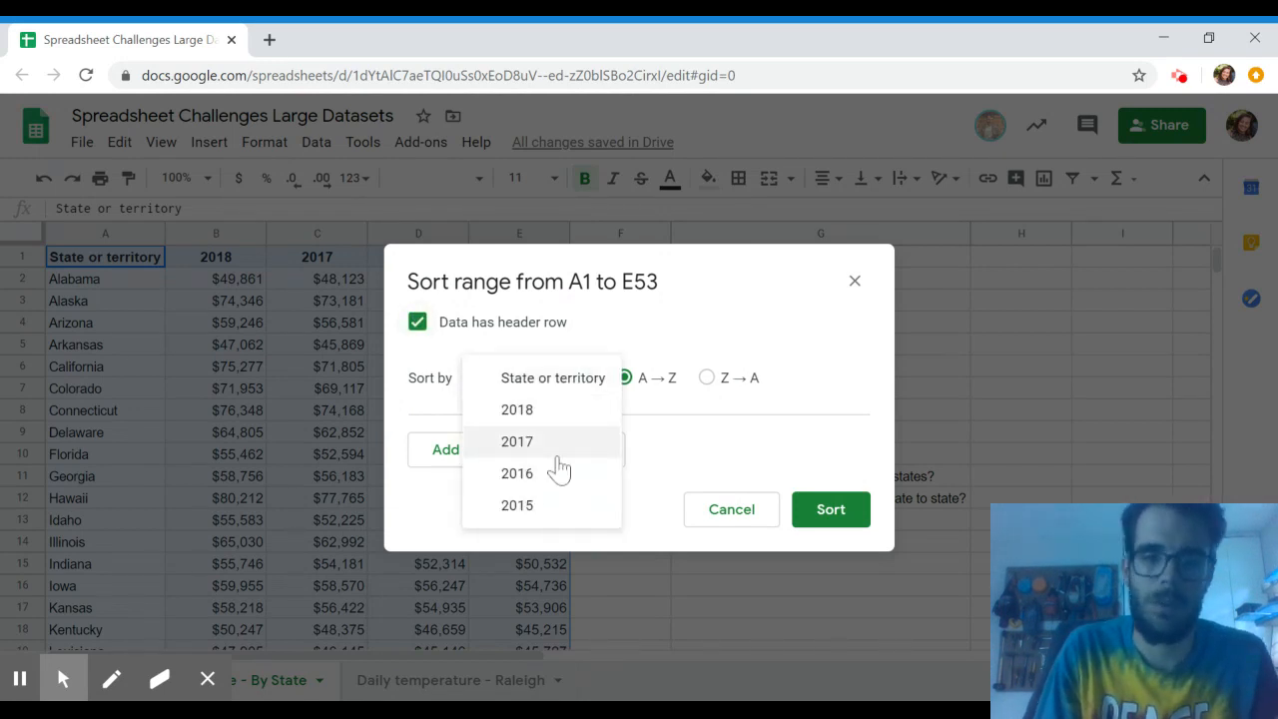
click(525, 510)
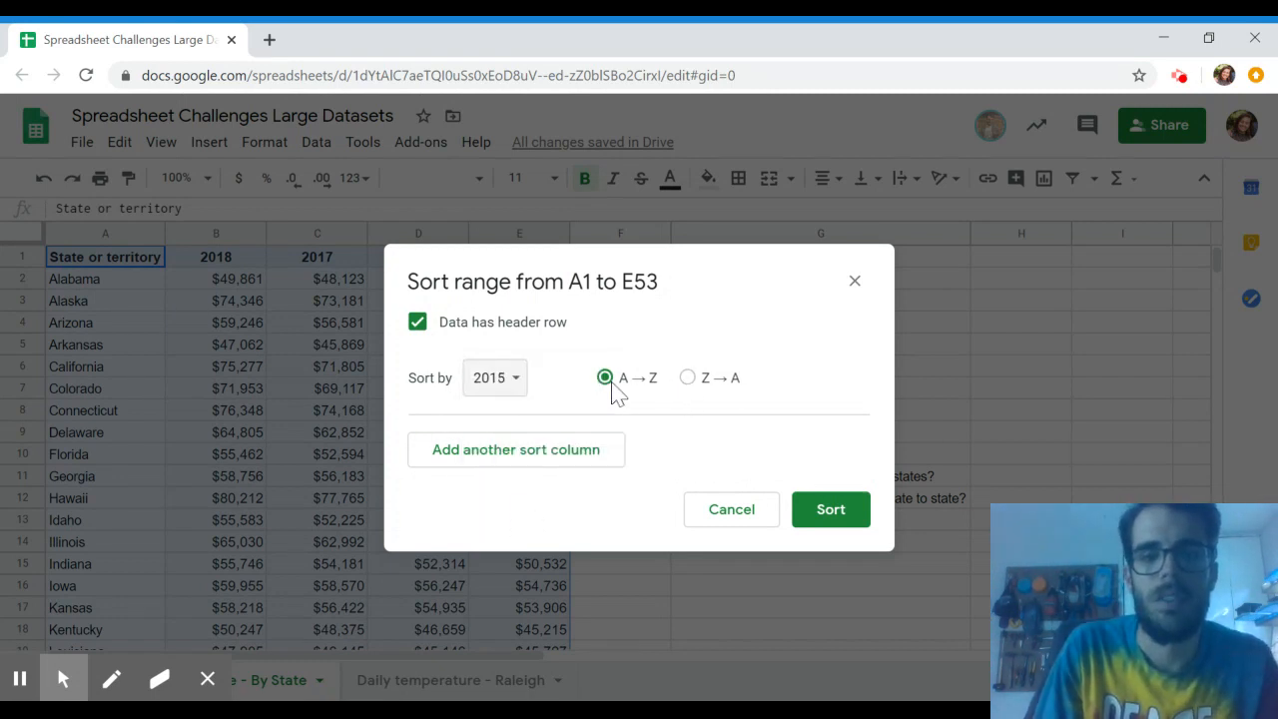
click(839, 519)
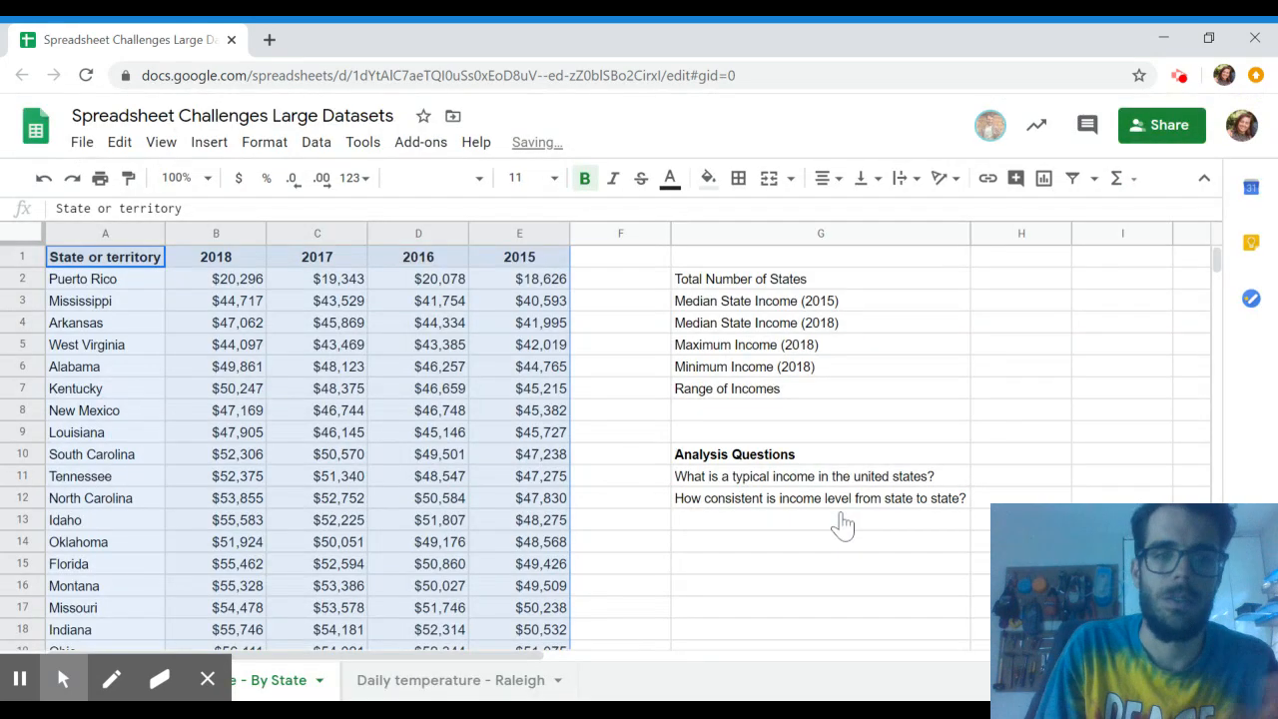
Sort the range A1:E53 by State or territory in Z → A order, keeping the header row in place.
click(316, 142)
click(366, 425)
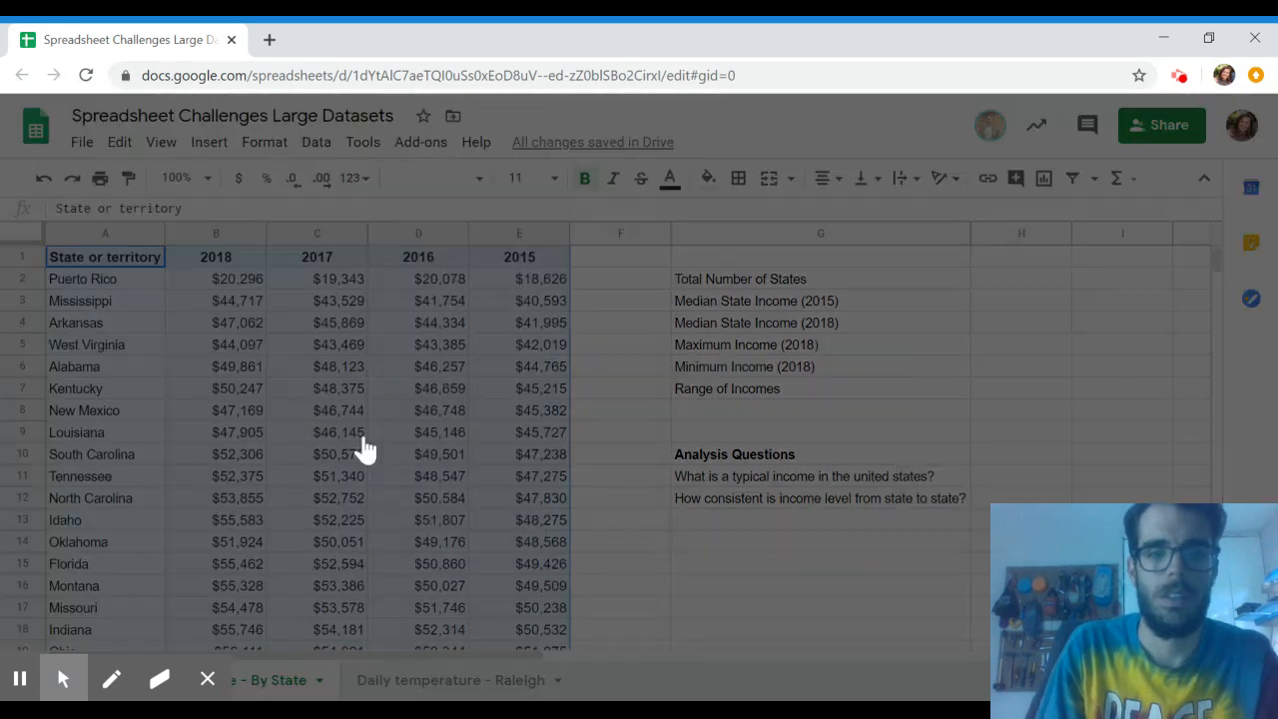
click(543, 385)
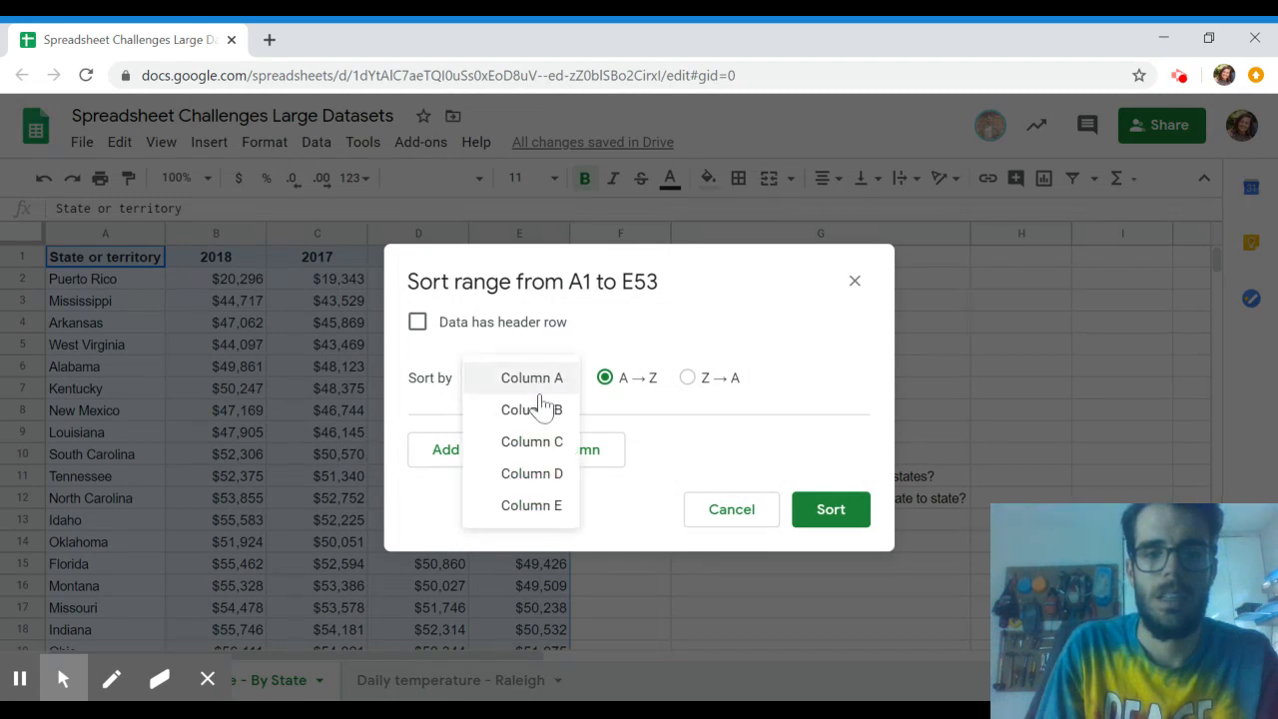
click(420, 323)
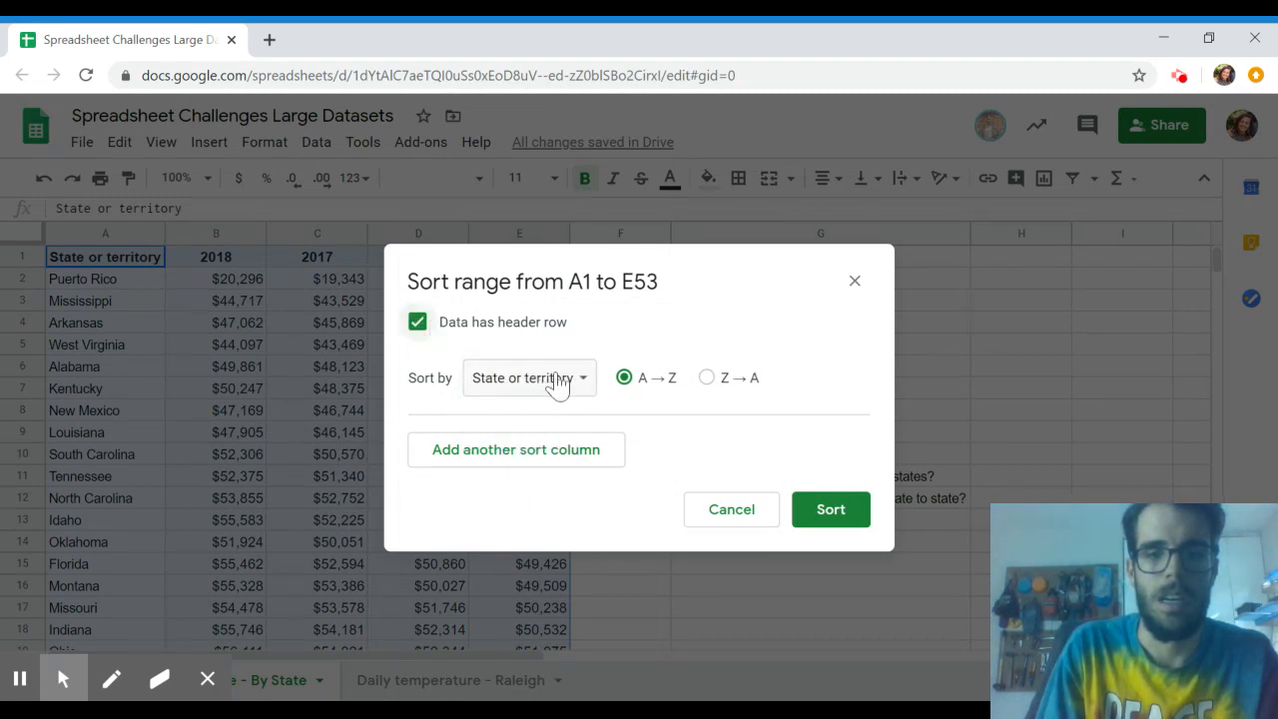
click(710, 381)
click(829, 512)
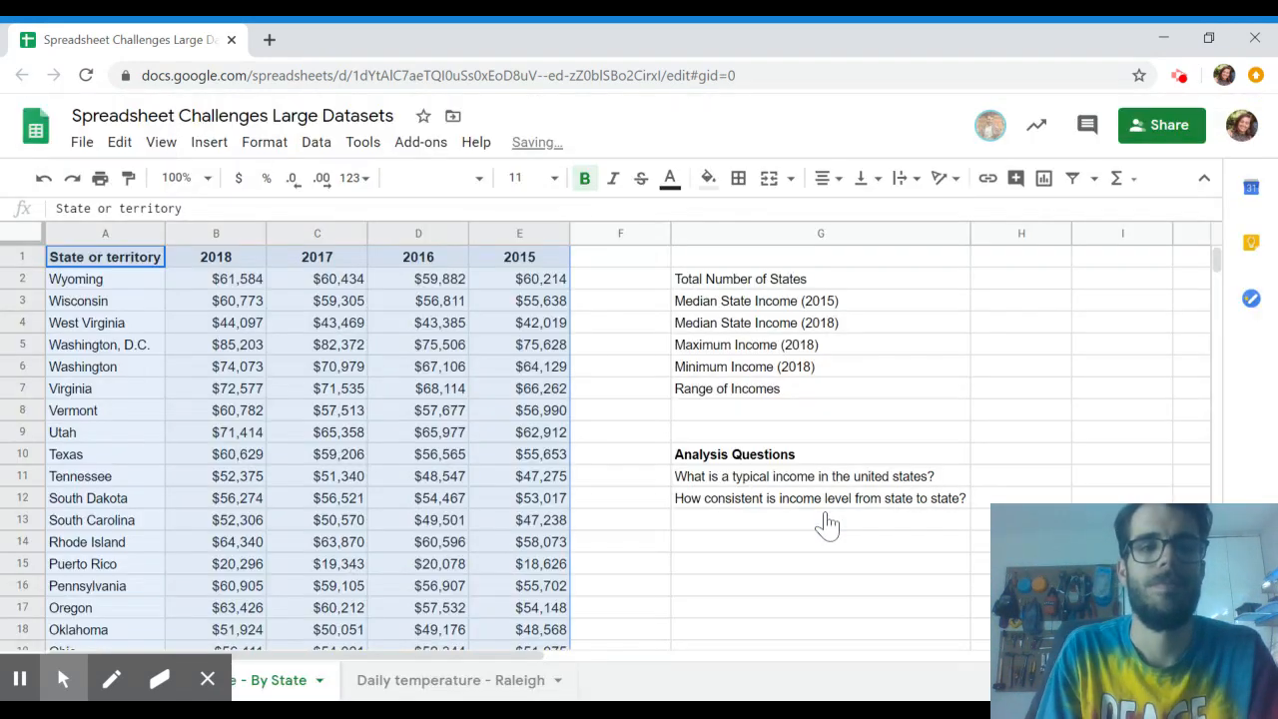
Undo both sorts of the state income table.
key(ctrl+z)
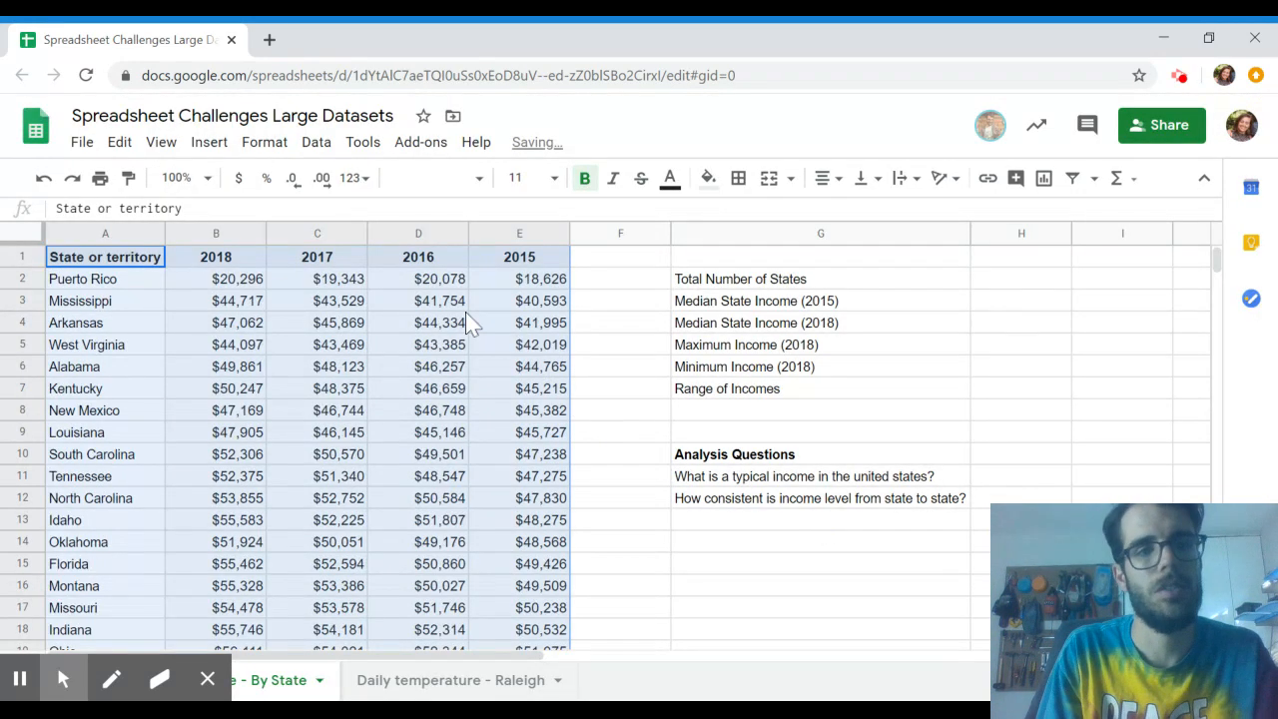
key(ctrl+z)
click(883, 313)
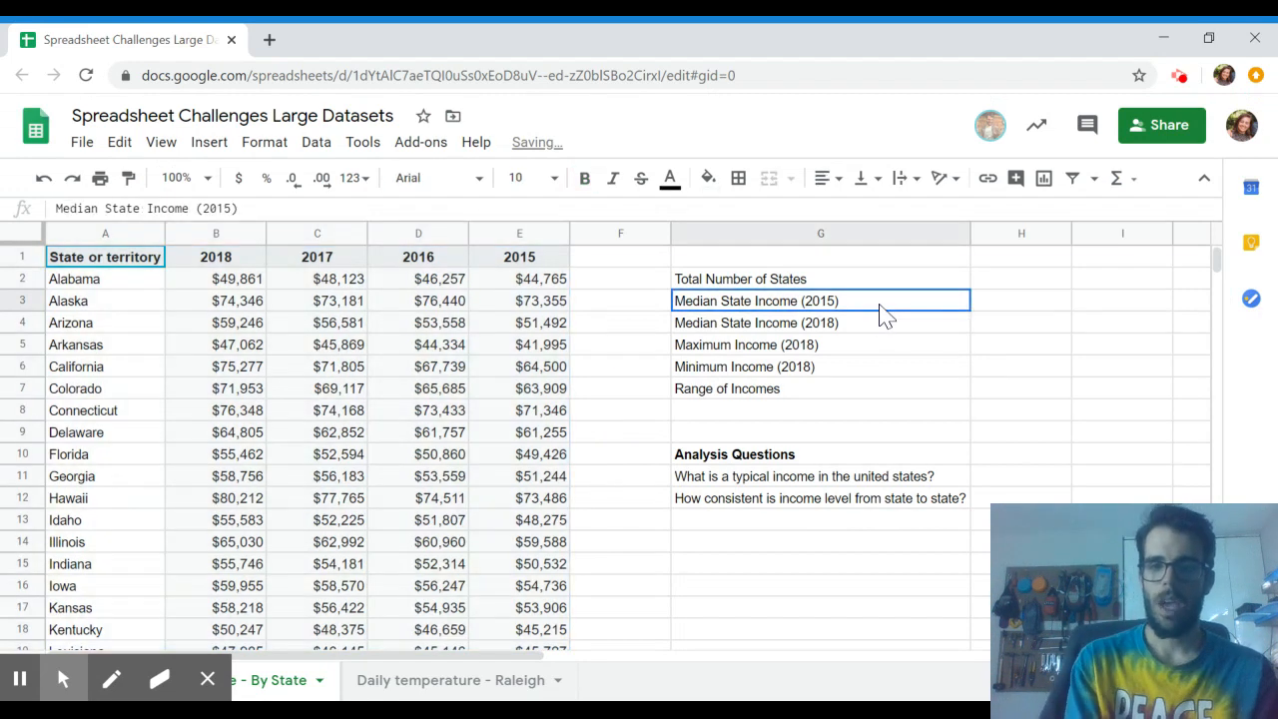
Calculate the total number of states in H2 with the formula =count(B2:B53).
click(1000, 288)
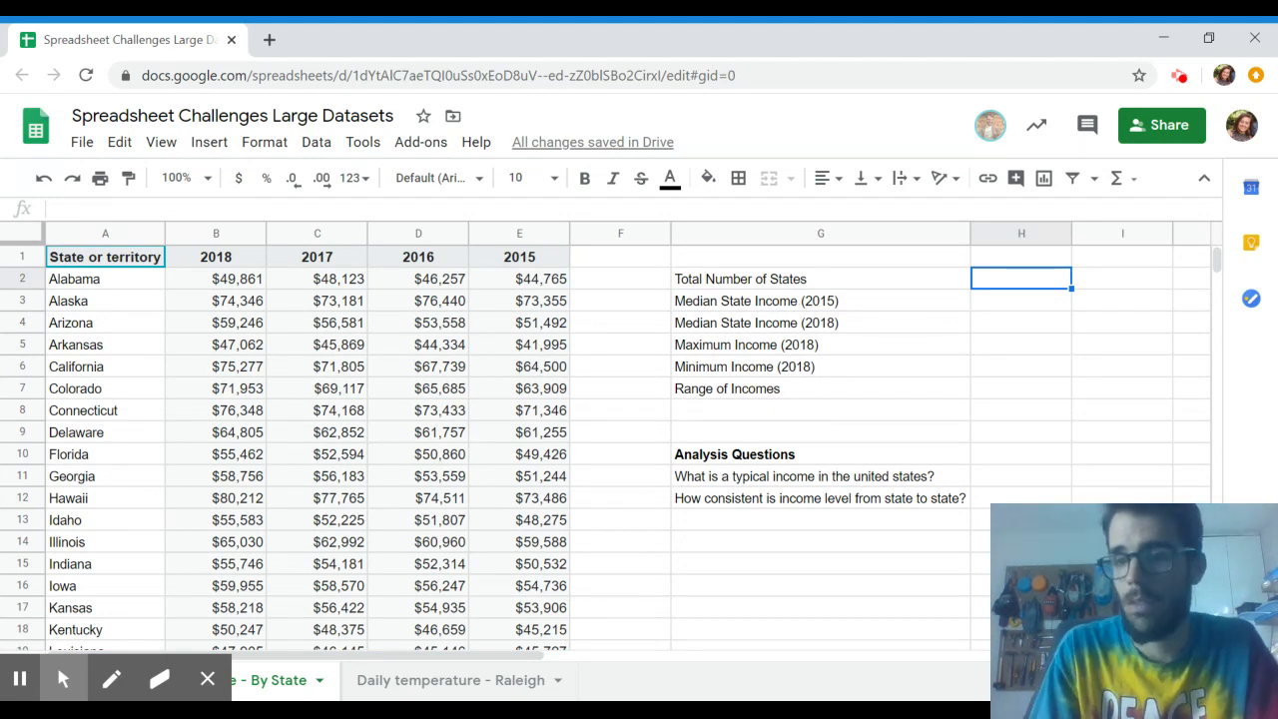
text(=)
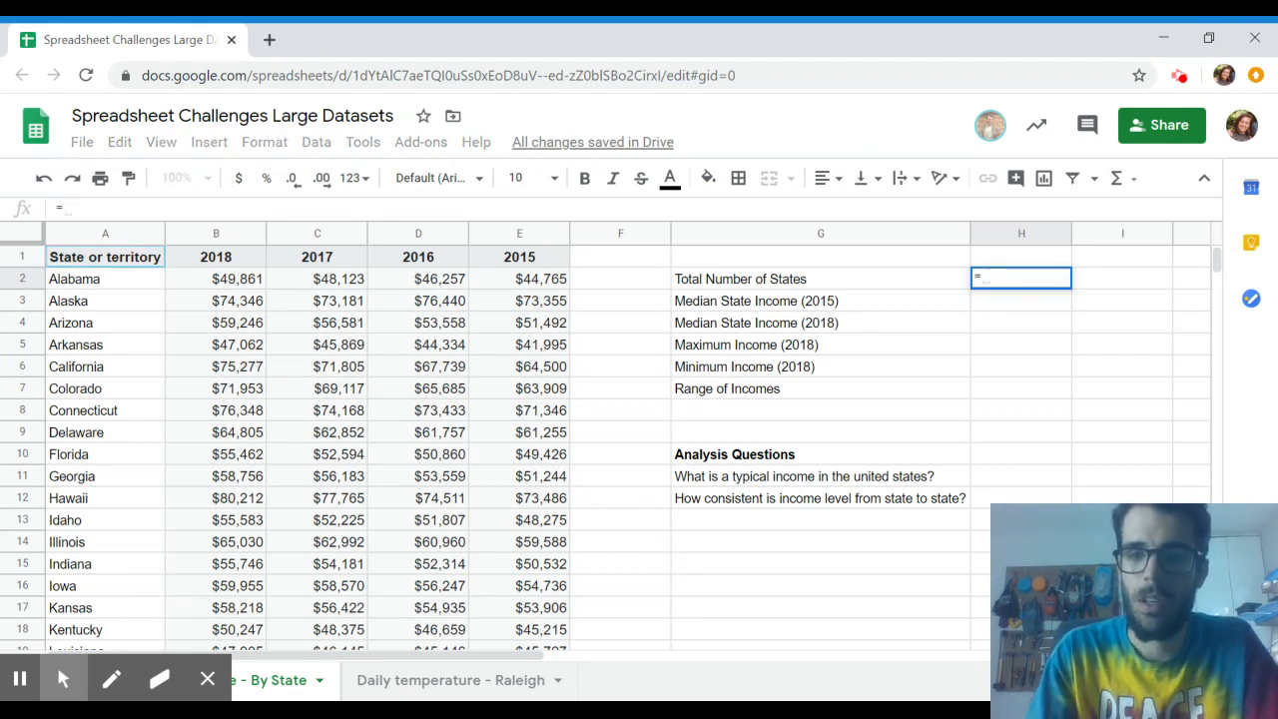
text(count)
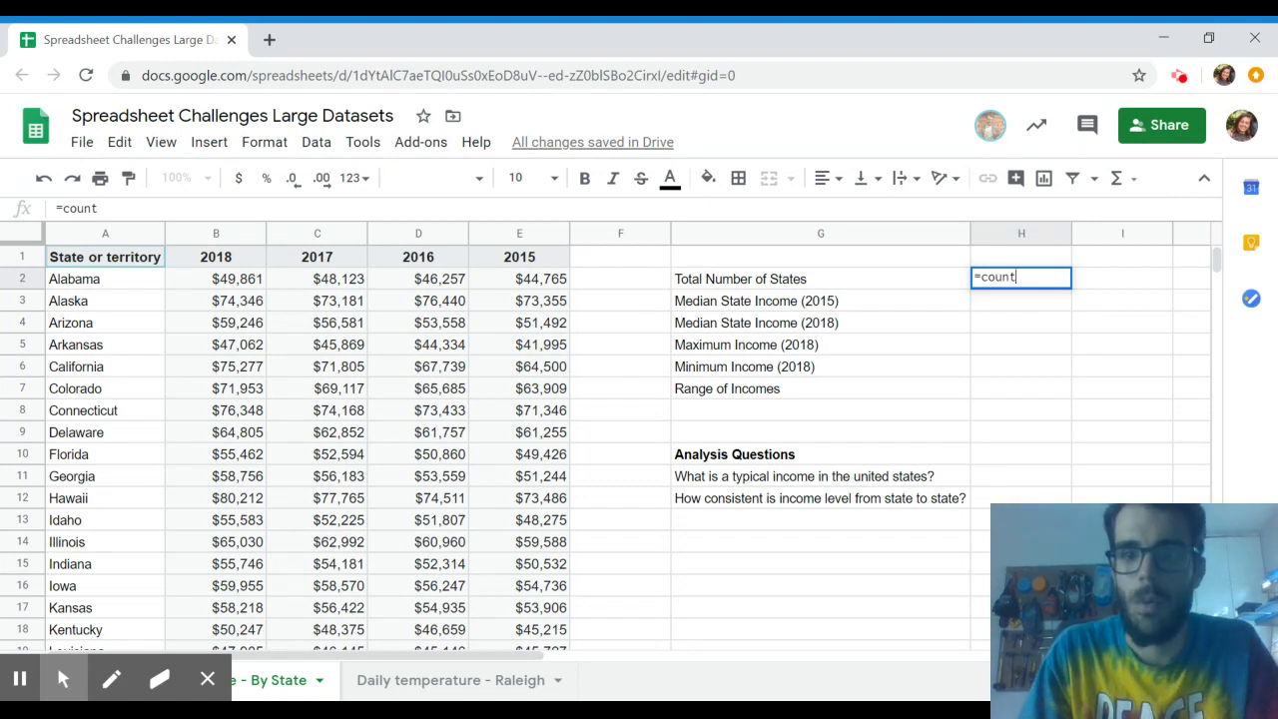
text(()
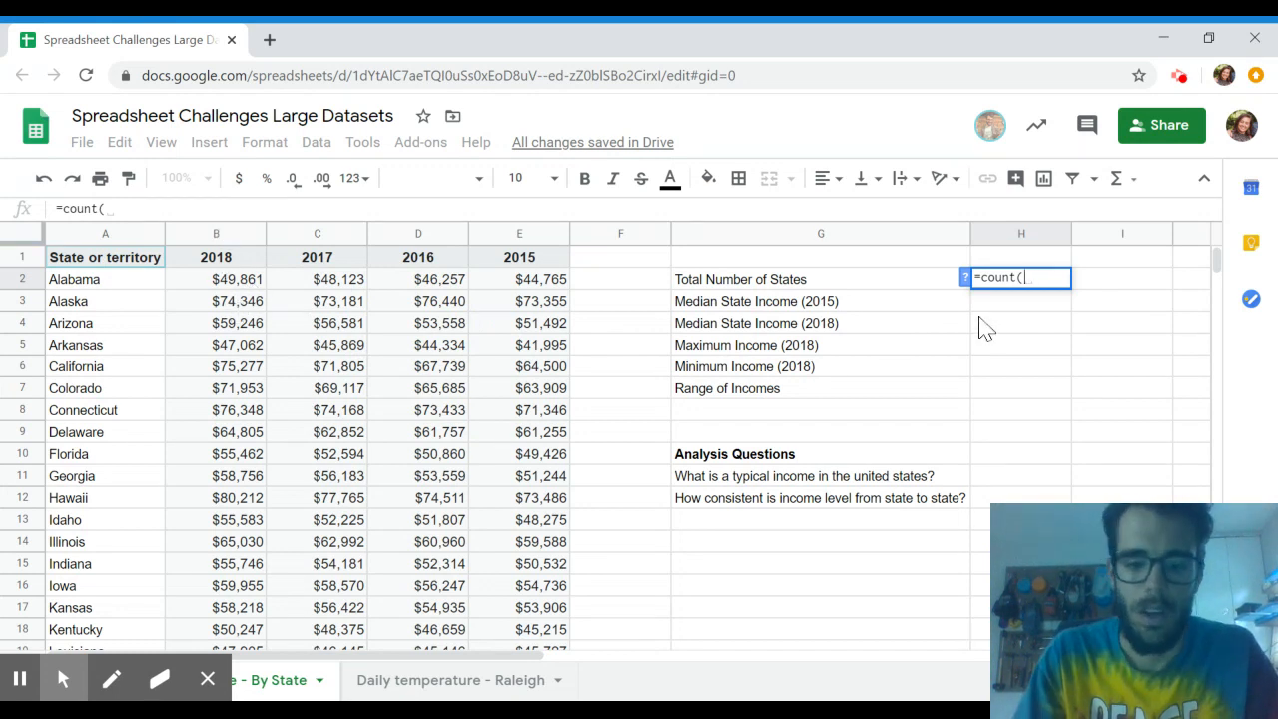
text(B2)
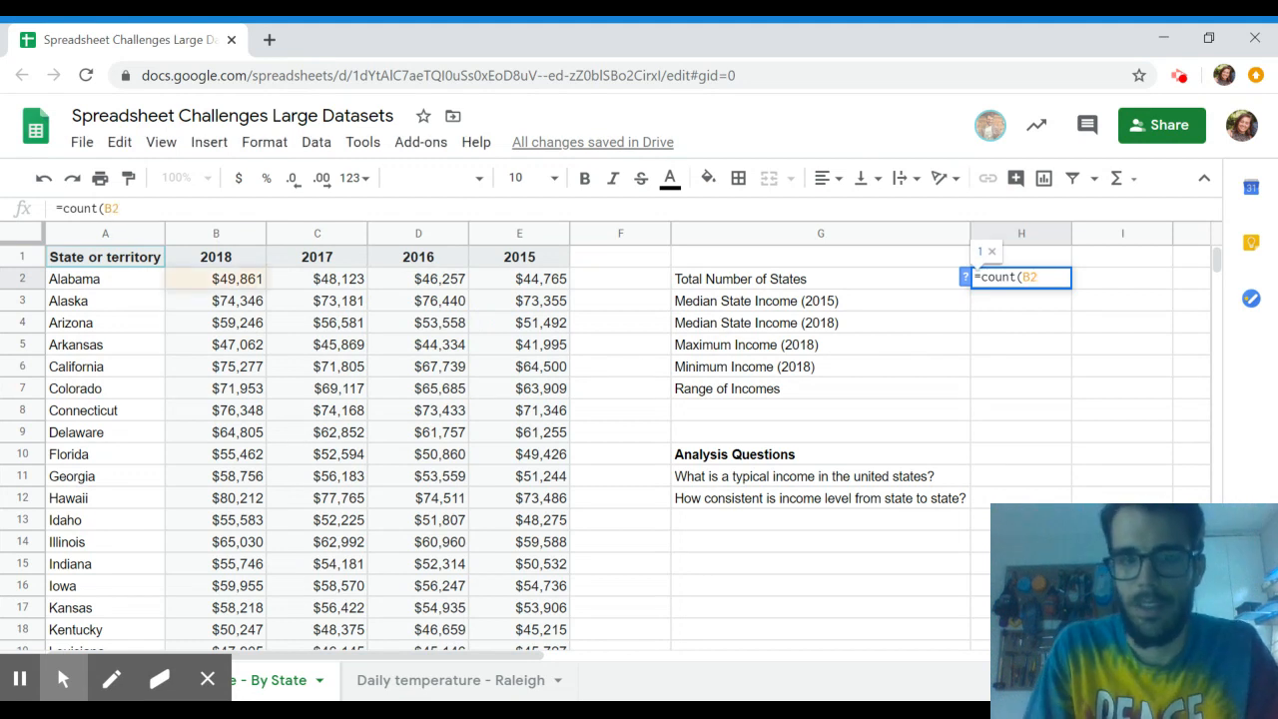
text(:)
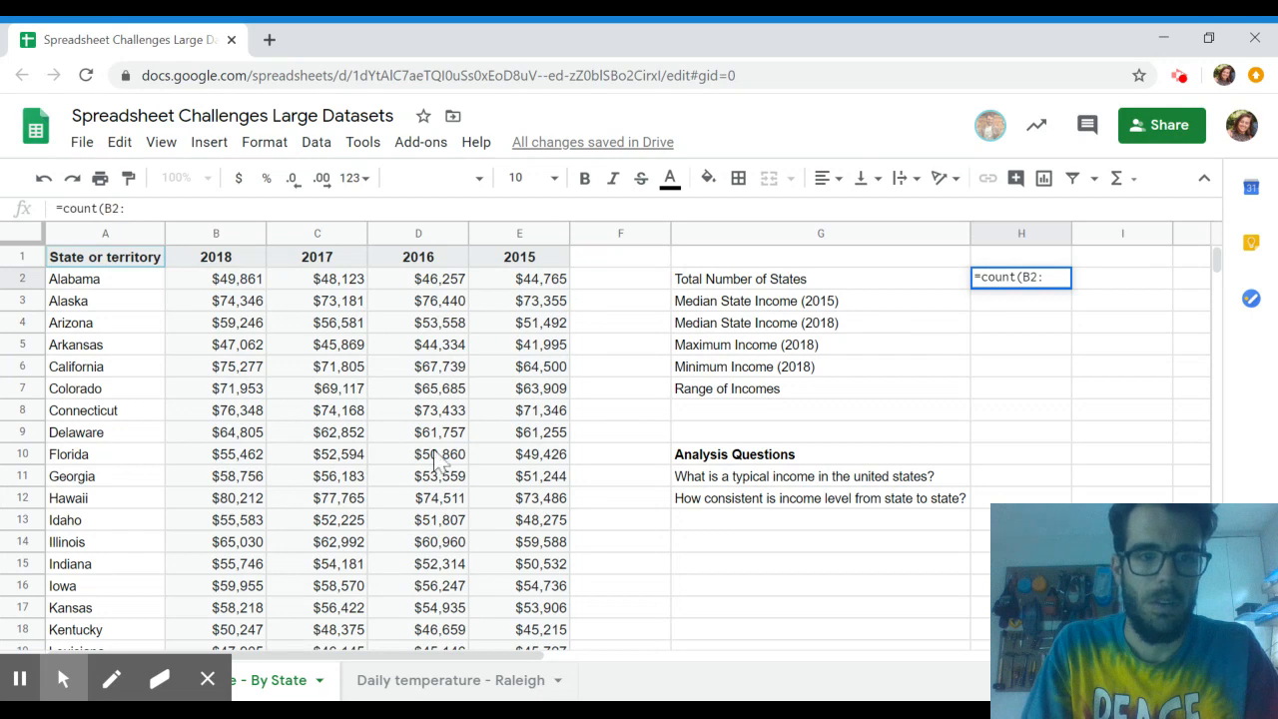
scroll(313, 461, down, 10)
scroll(312, 461, down, 4)
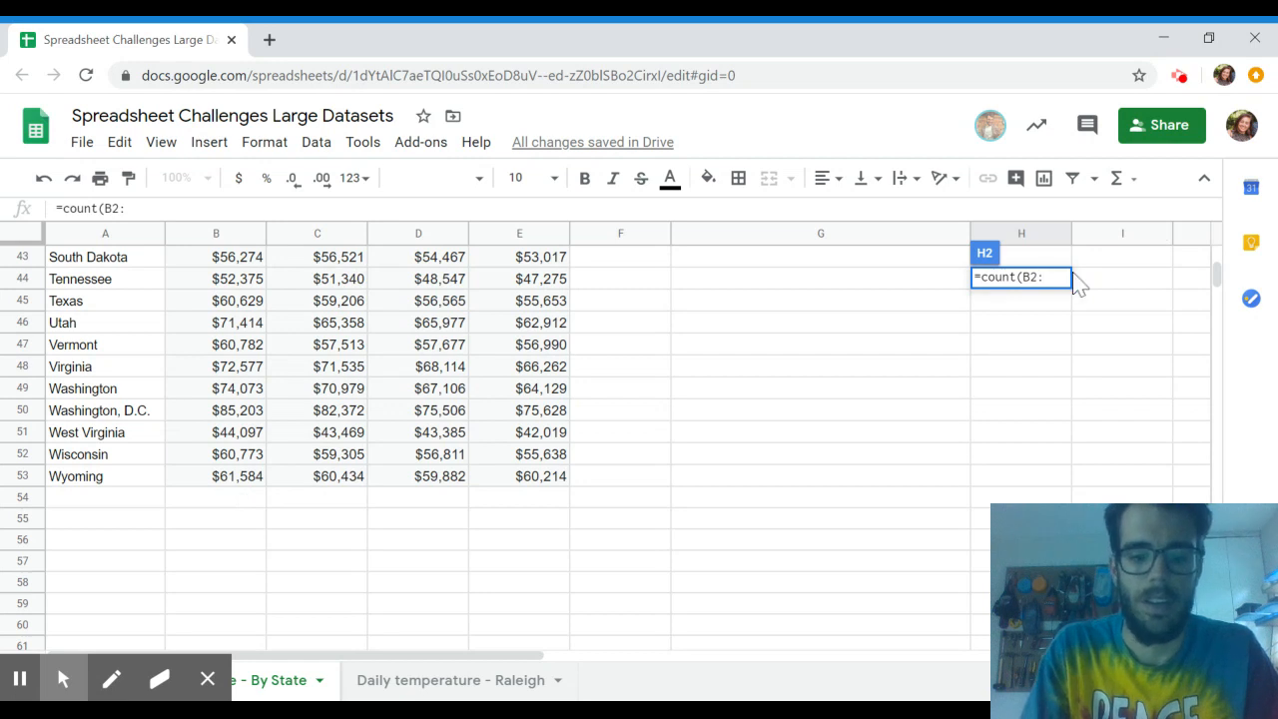
text(B53)
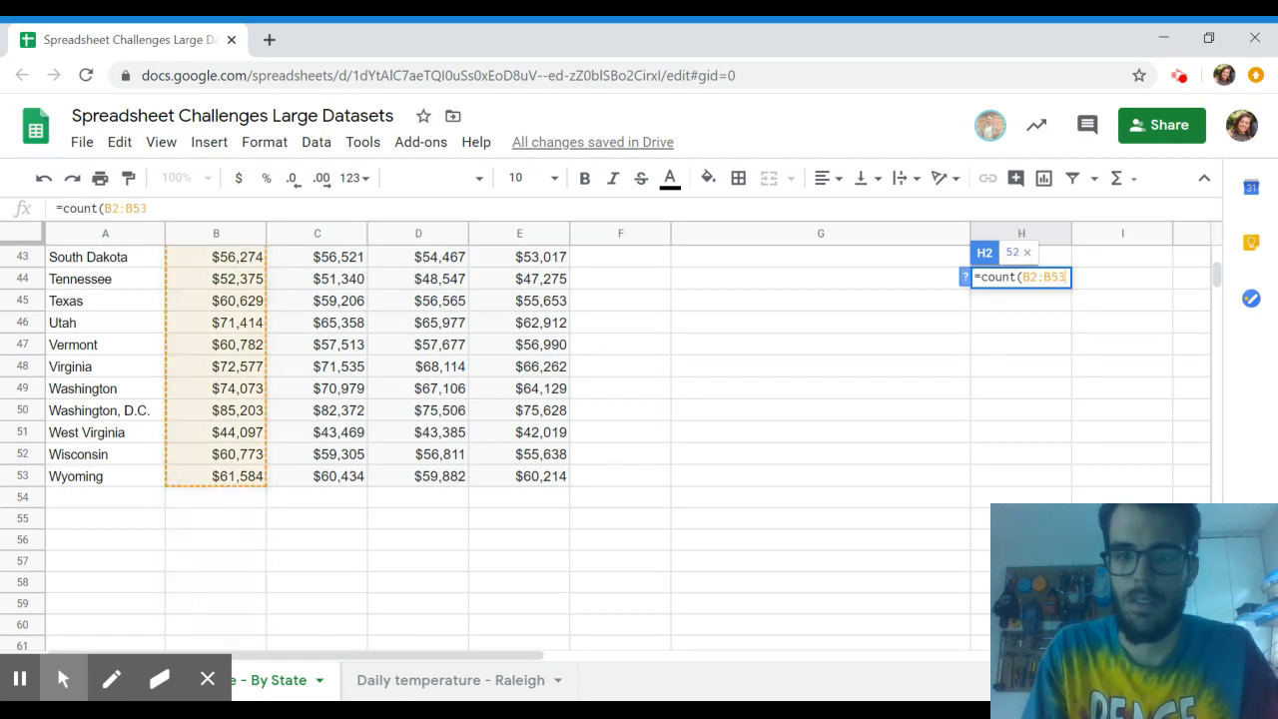
text())
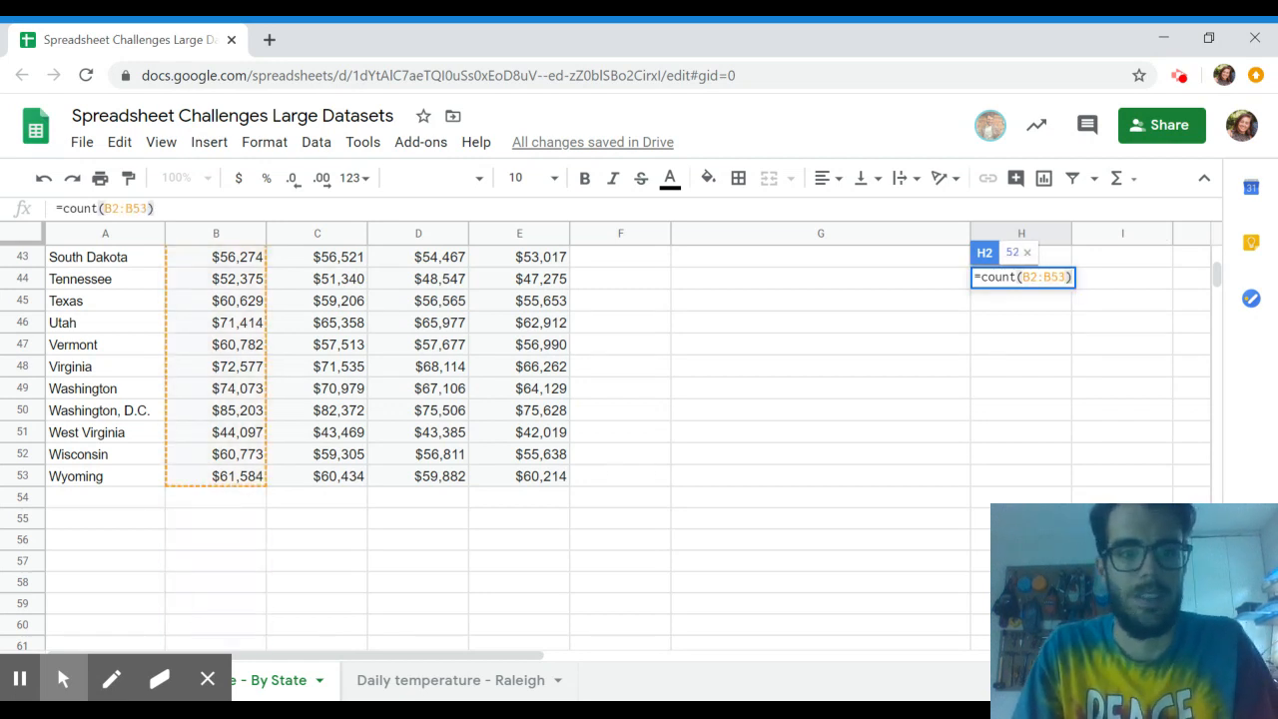
key(Return)
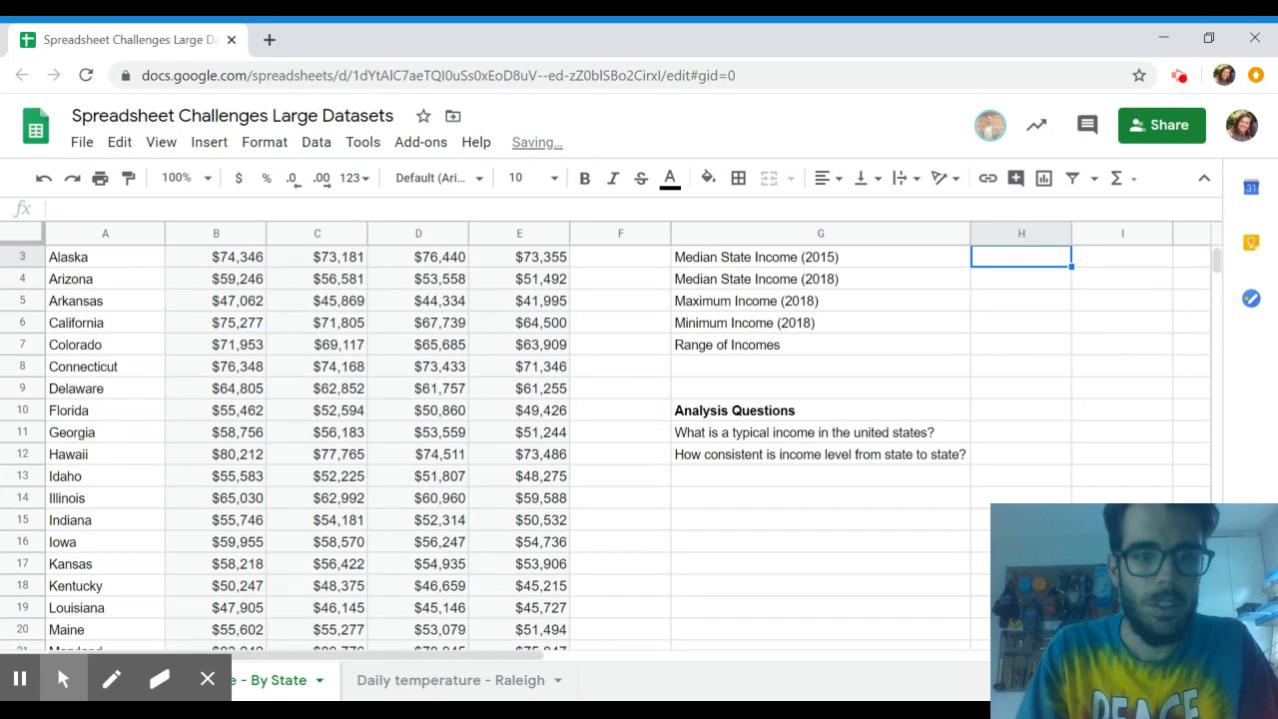
Calculate the 2015 median state income in H3 with the formula =median(E2:E53).
scroll(933, 400, up, 1)
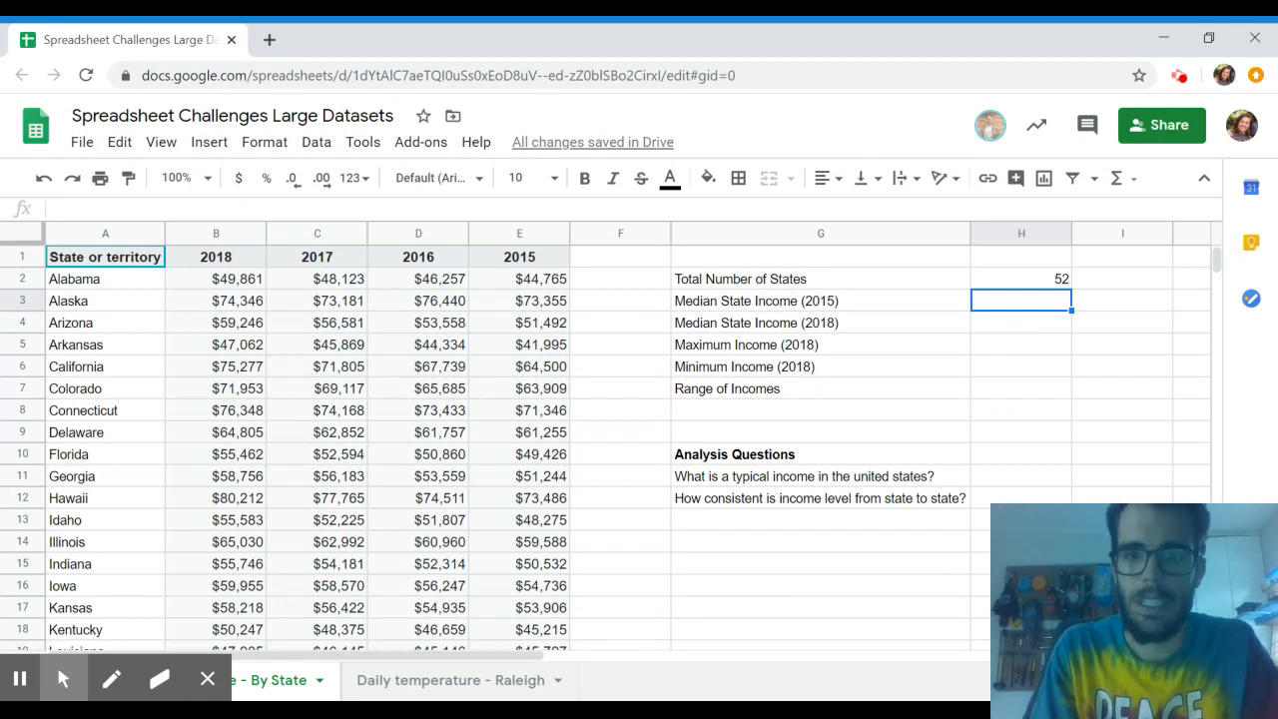
text(=)
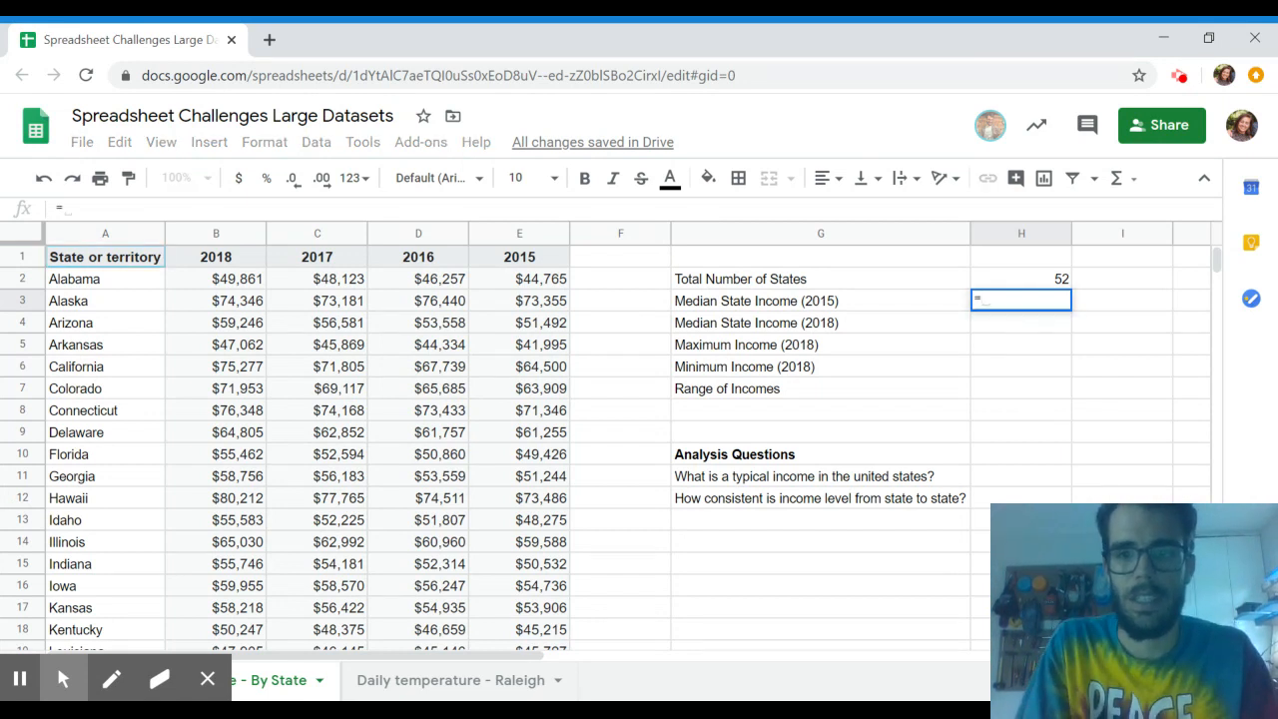
text(median)
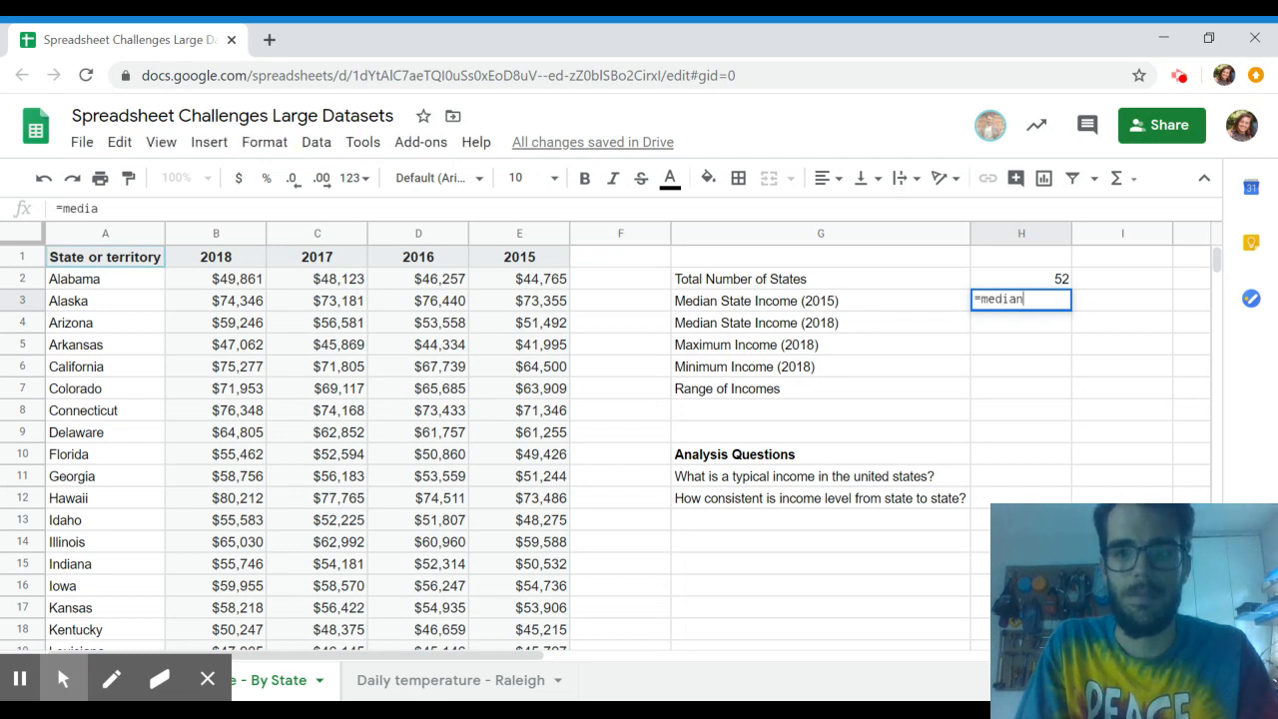
text(()
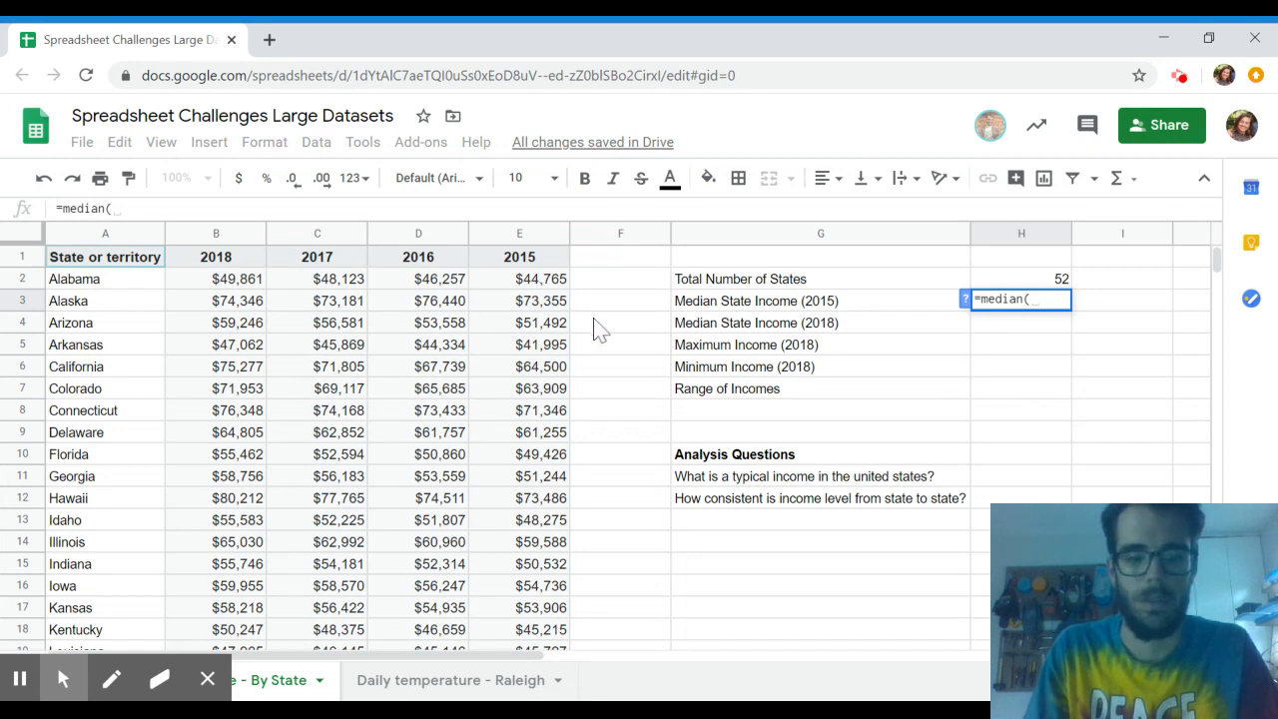
text(E2)
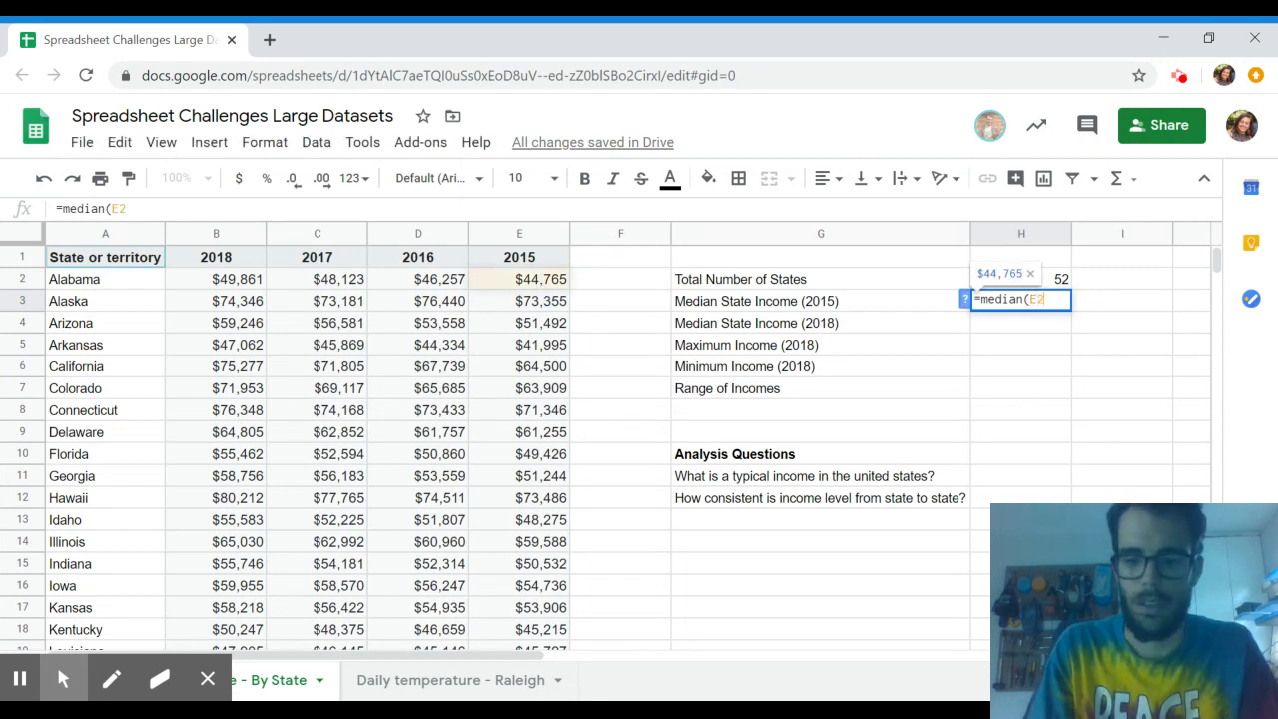
text(:53))
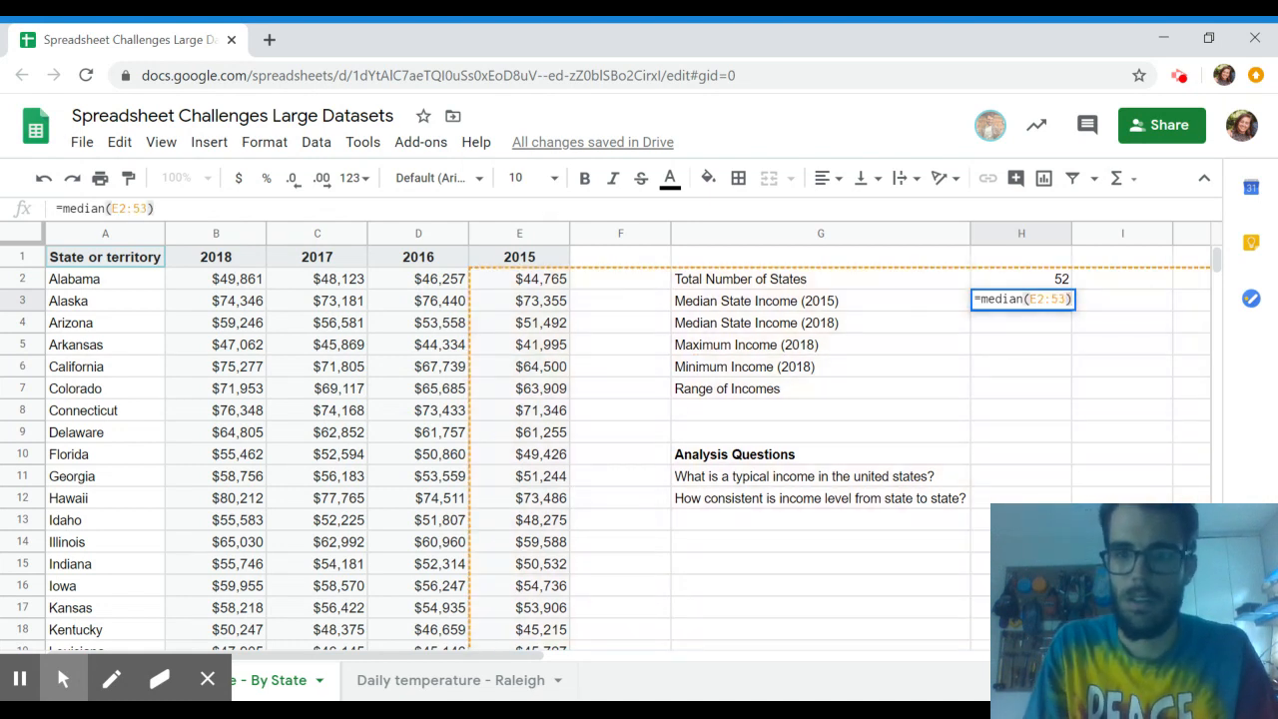
click(1048, 298)
text(E)
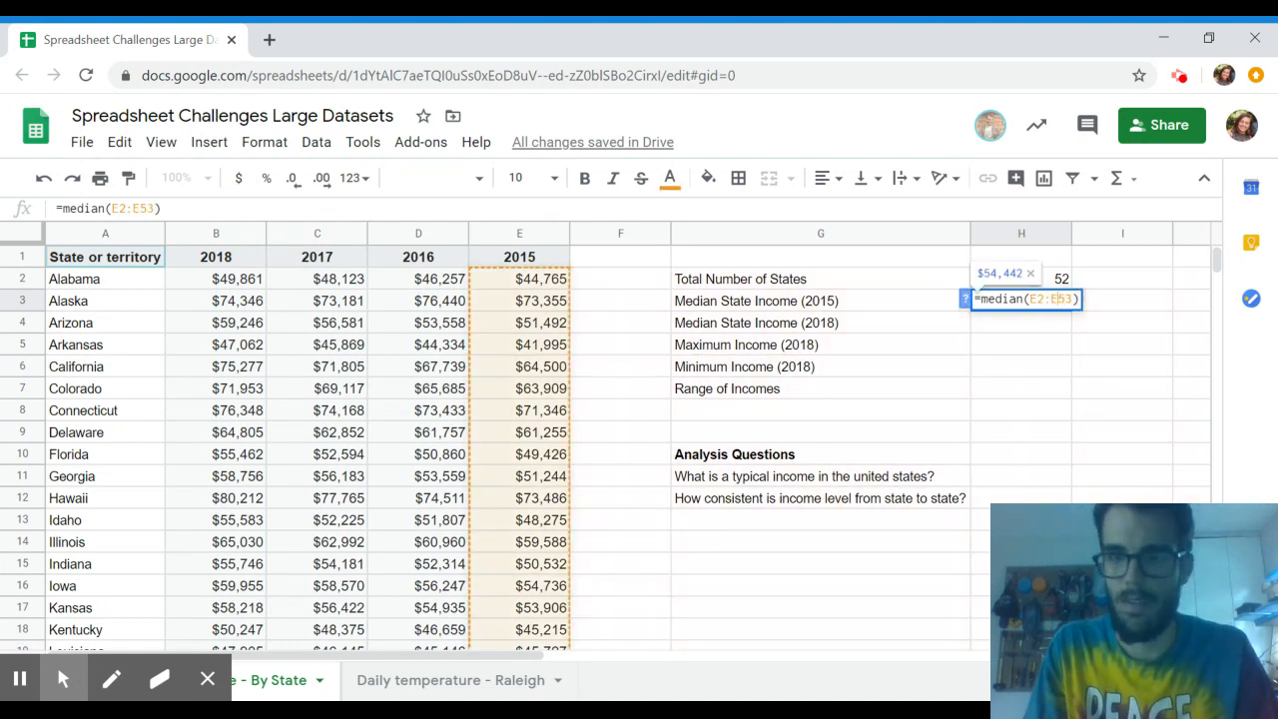
key(Return)
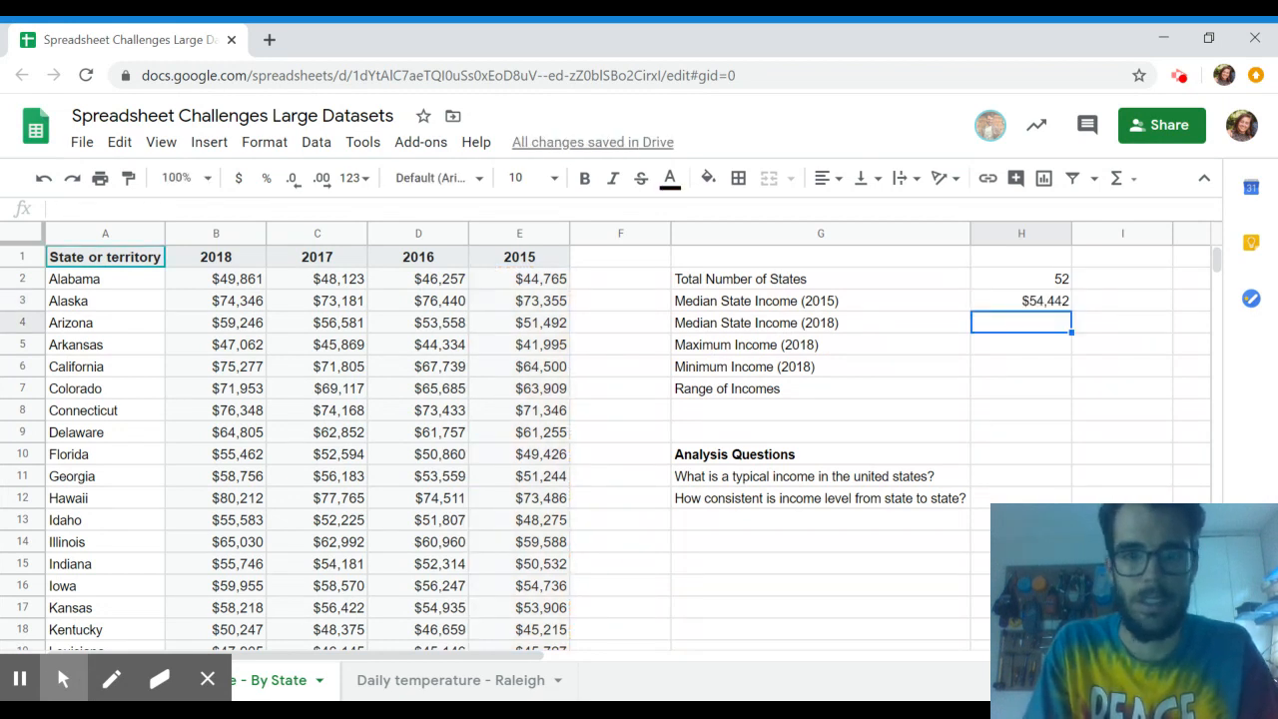
Calculate the 2018 median state income in H4 with the formula =median(B2:B53).
text(=median)
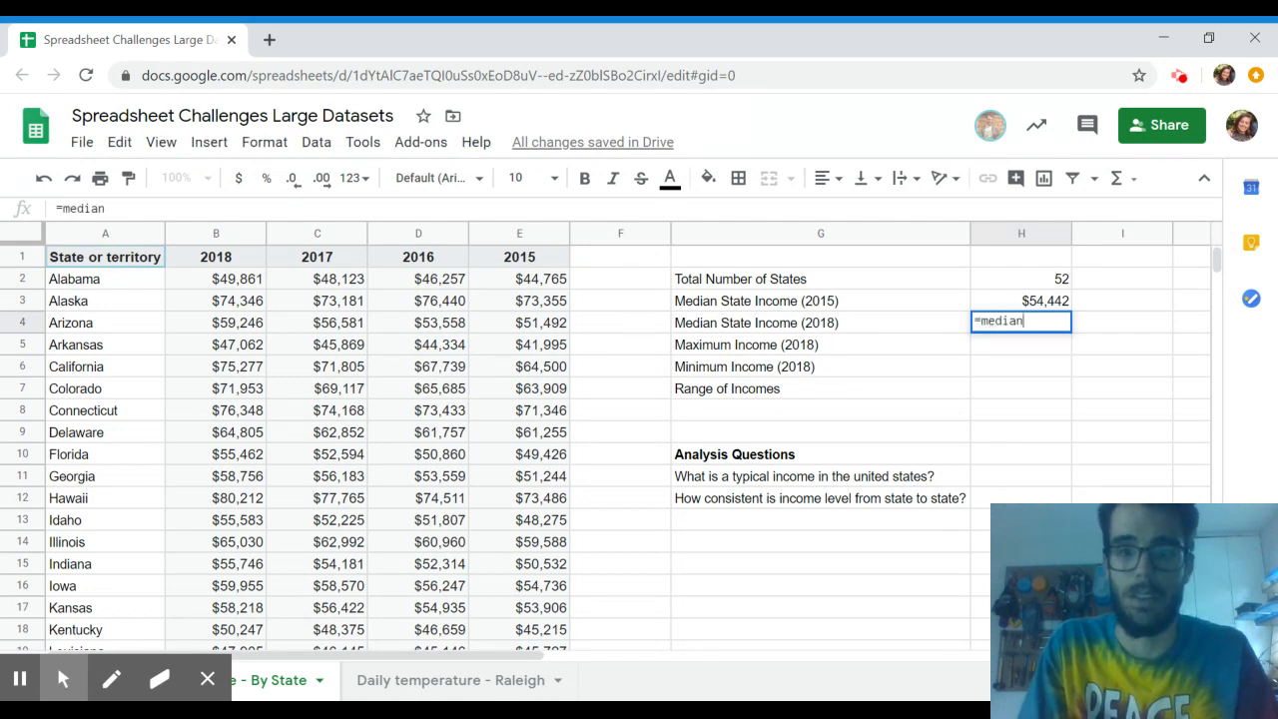
text(()
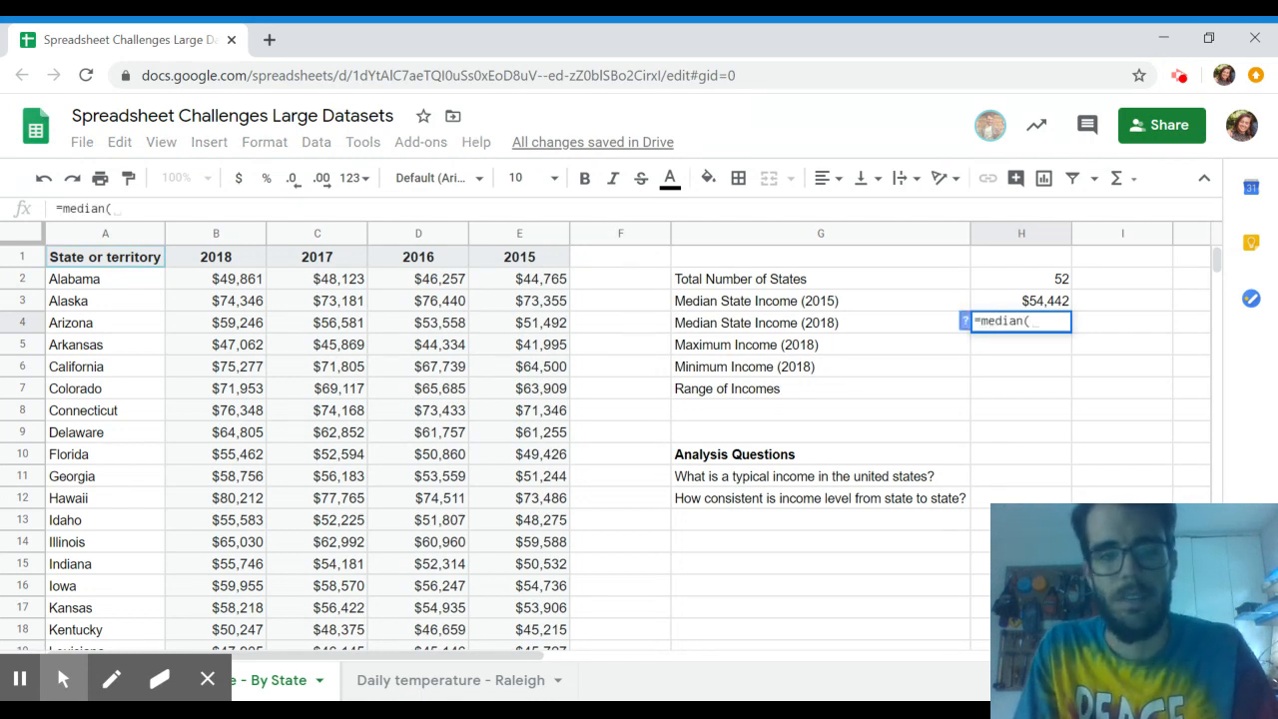
text(B2)
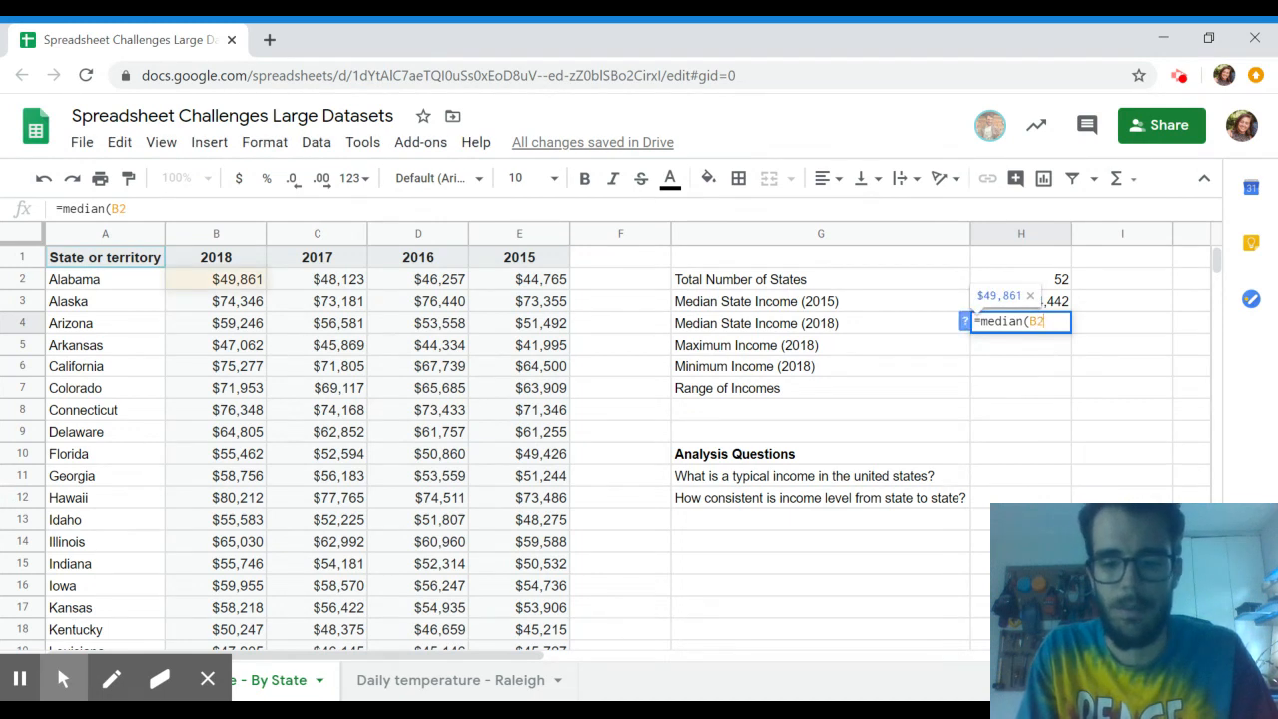
text(:B5)
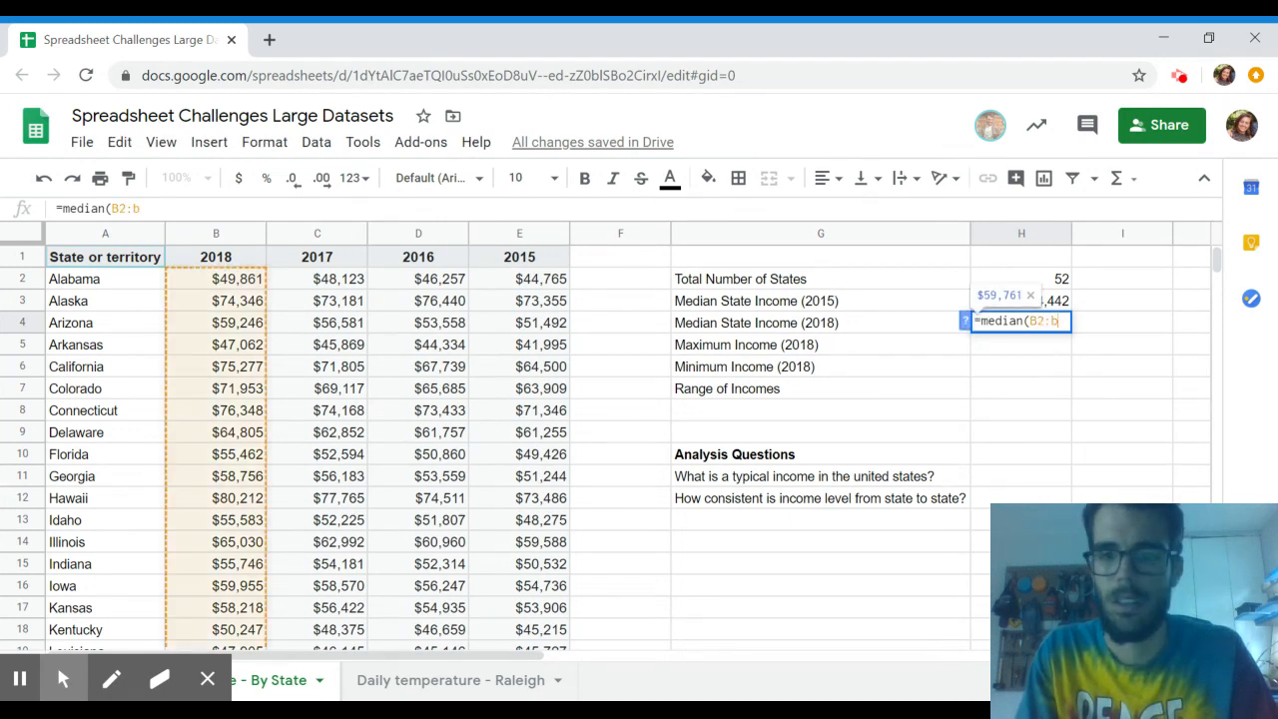
text(2)
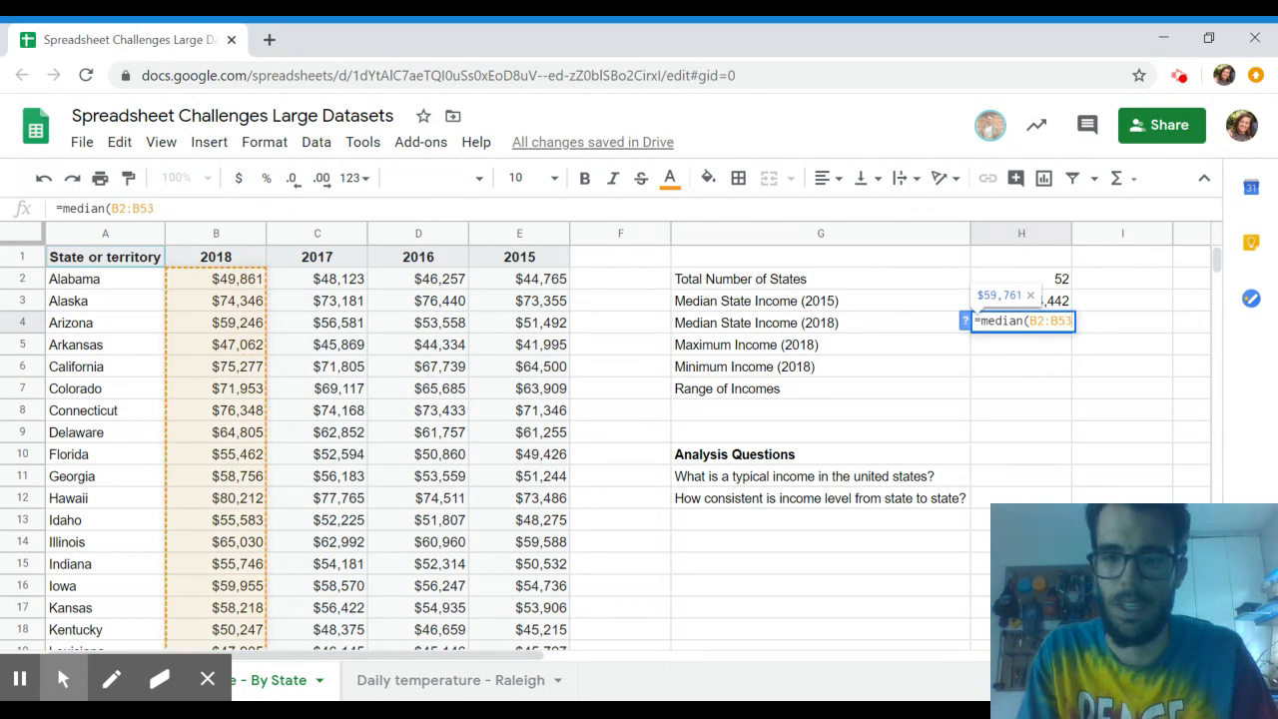
key(Return)
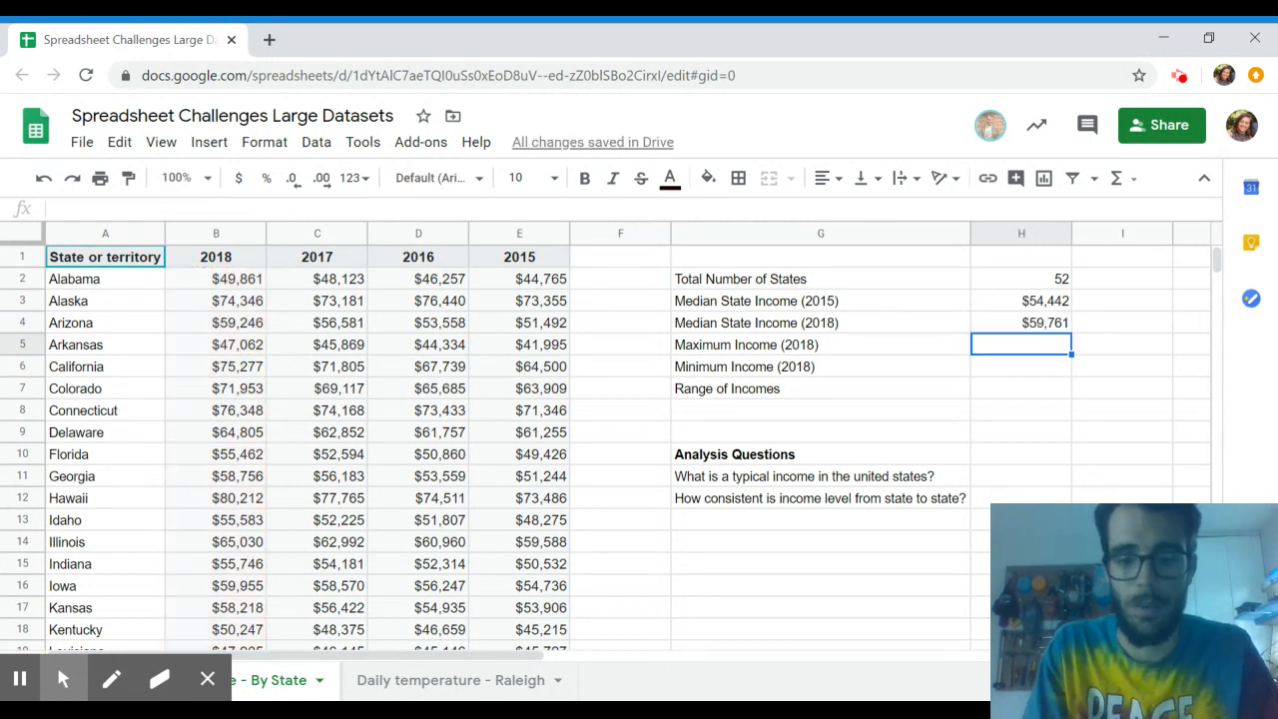
Calculate the maximum 2018 income in H5 with the formula =max(B2:B53).
text(=m)
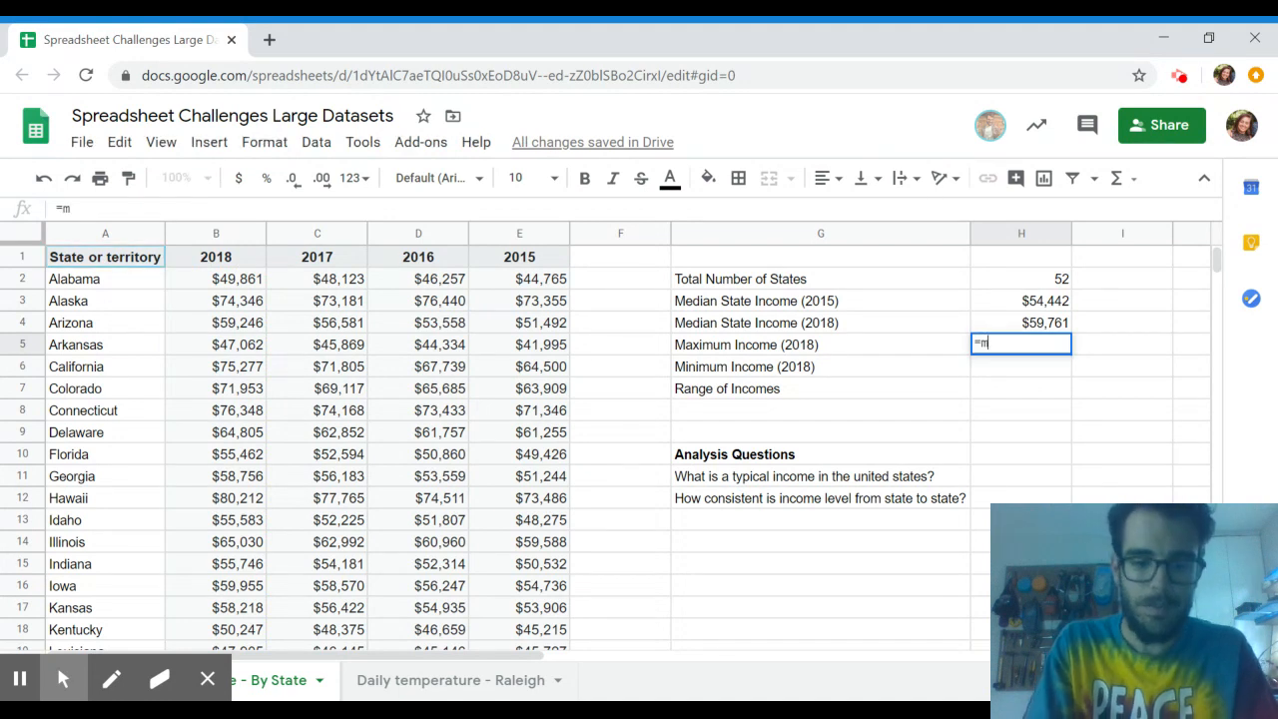
text(ax()
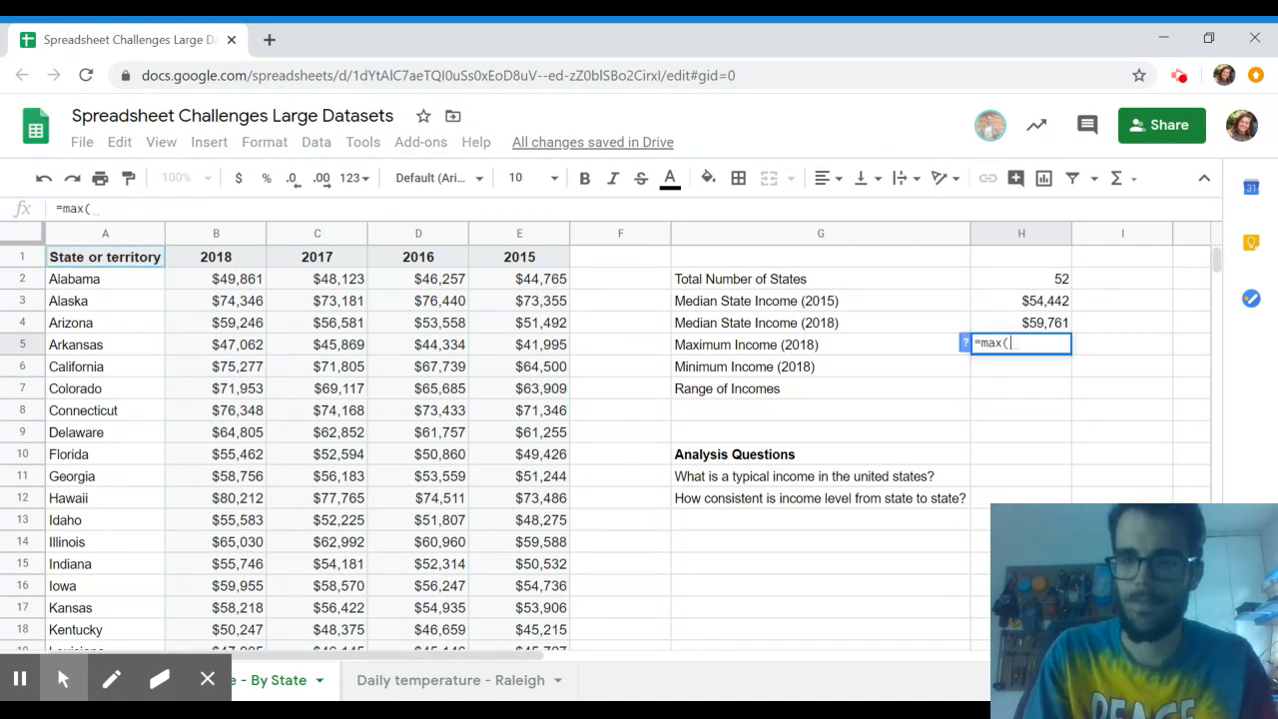
text(B2)
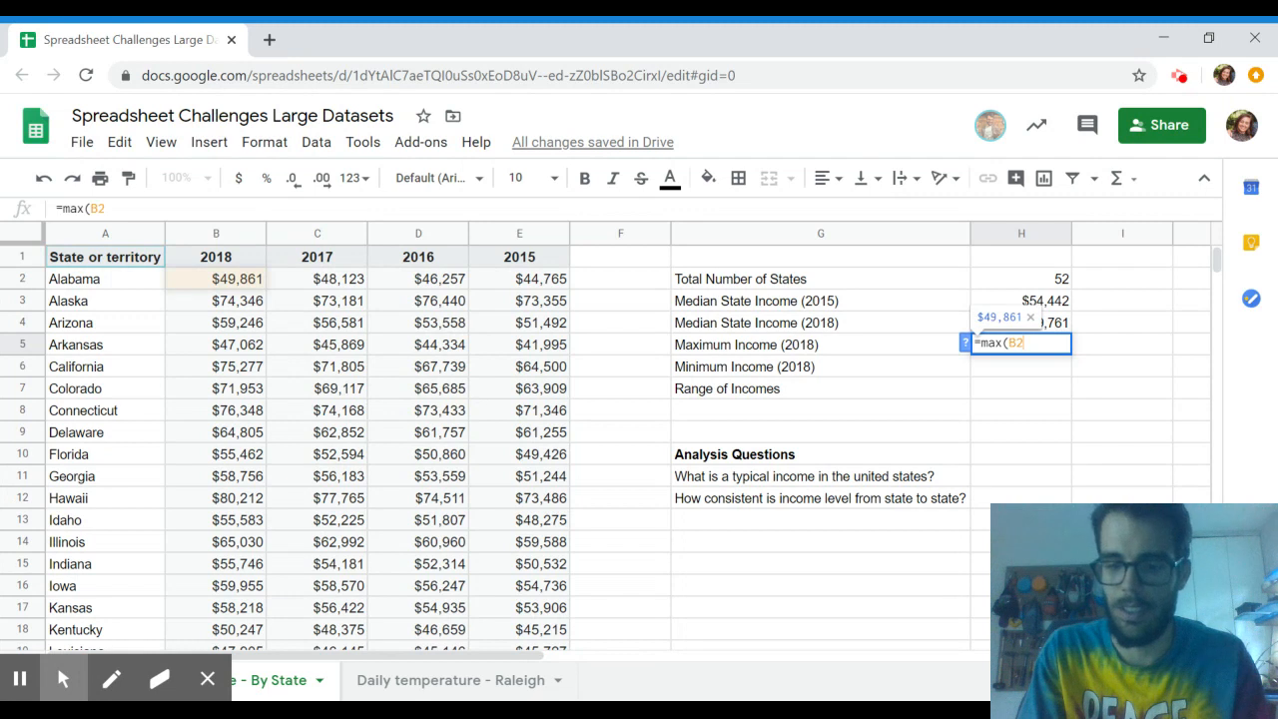
text(:B53))
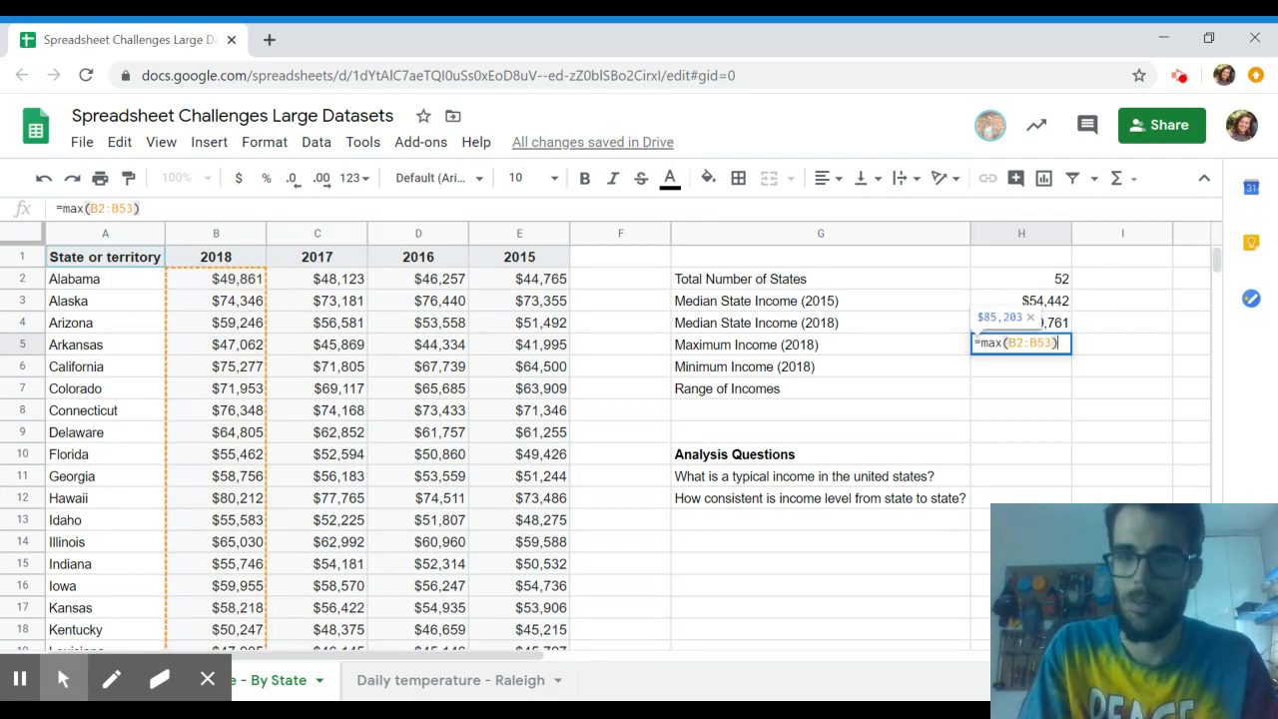
key(Return)
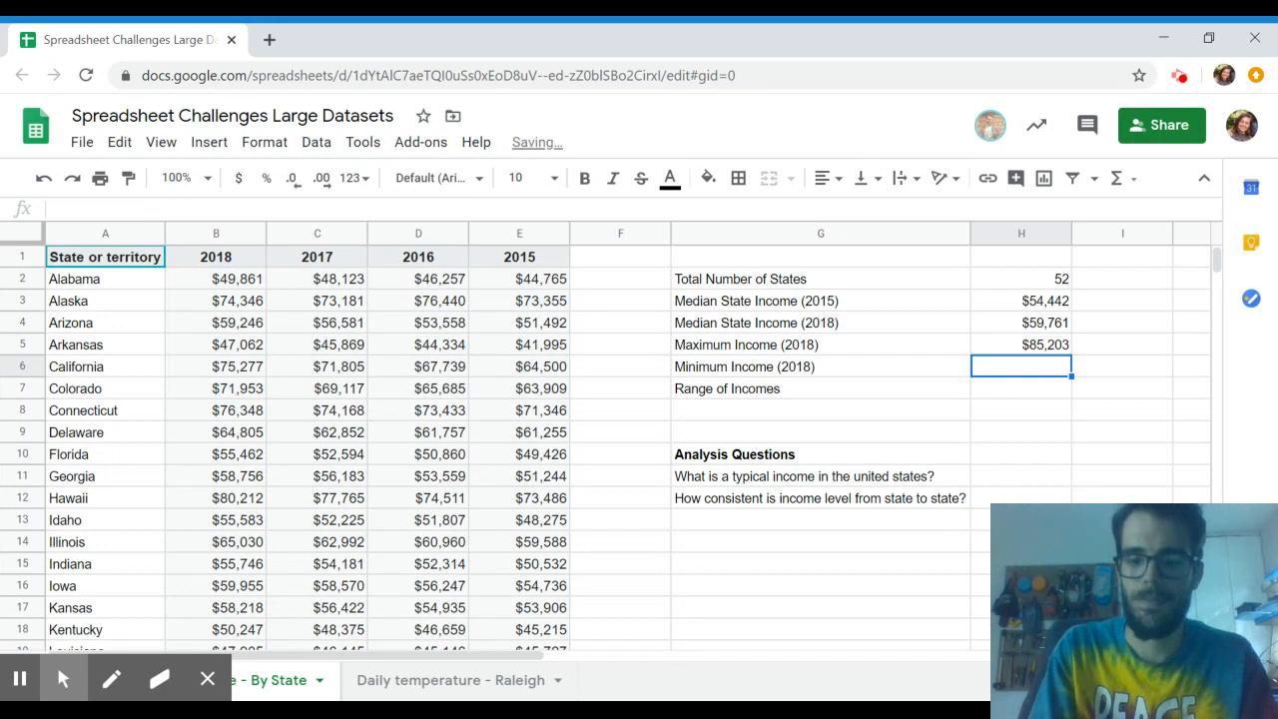
Calculate the minimum 2018 income in H6 with the formula =min(B2:B53).
text(=)
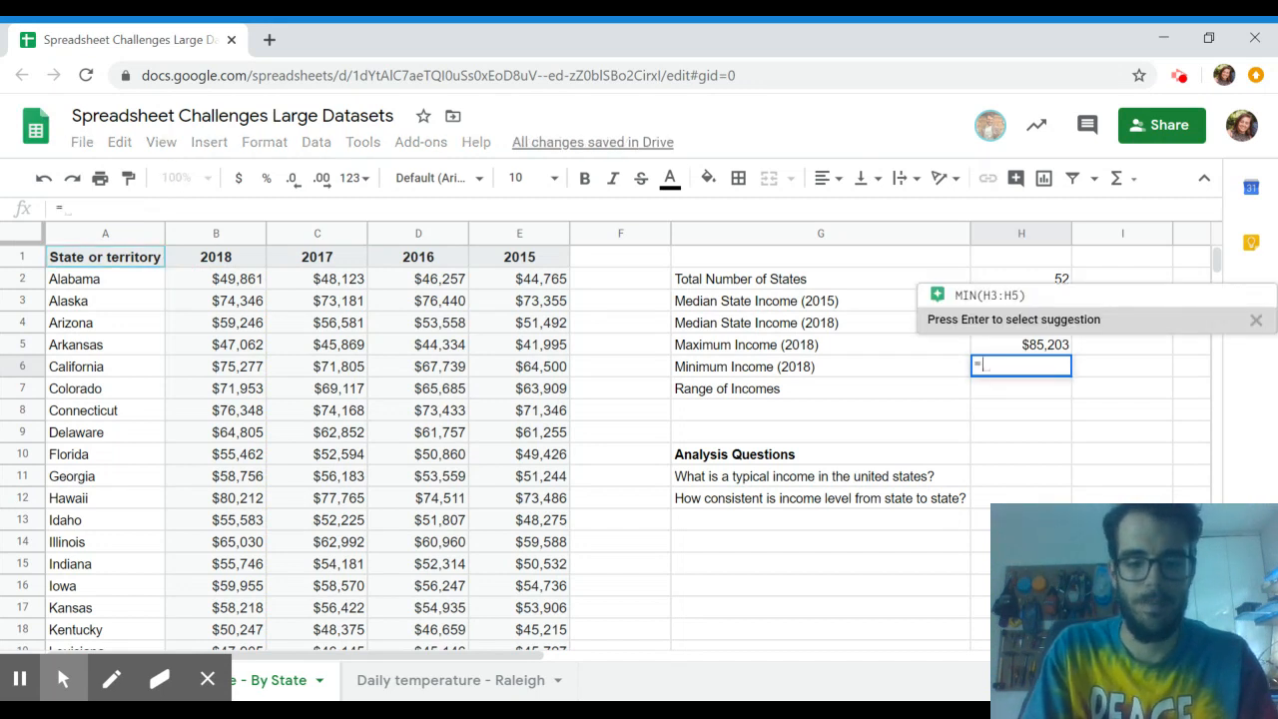
text(min)
text((b)
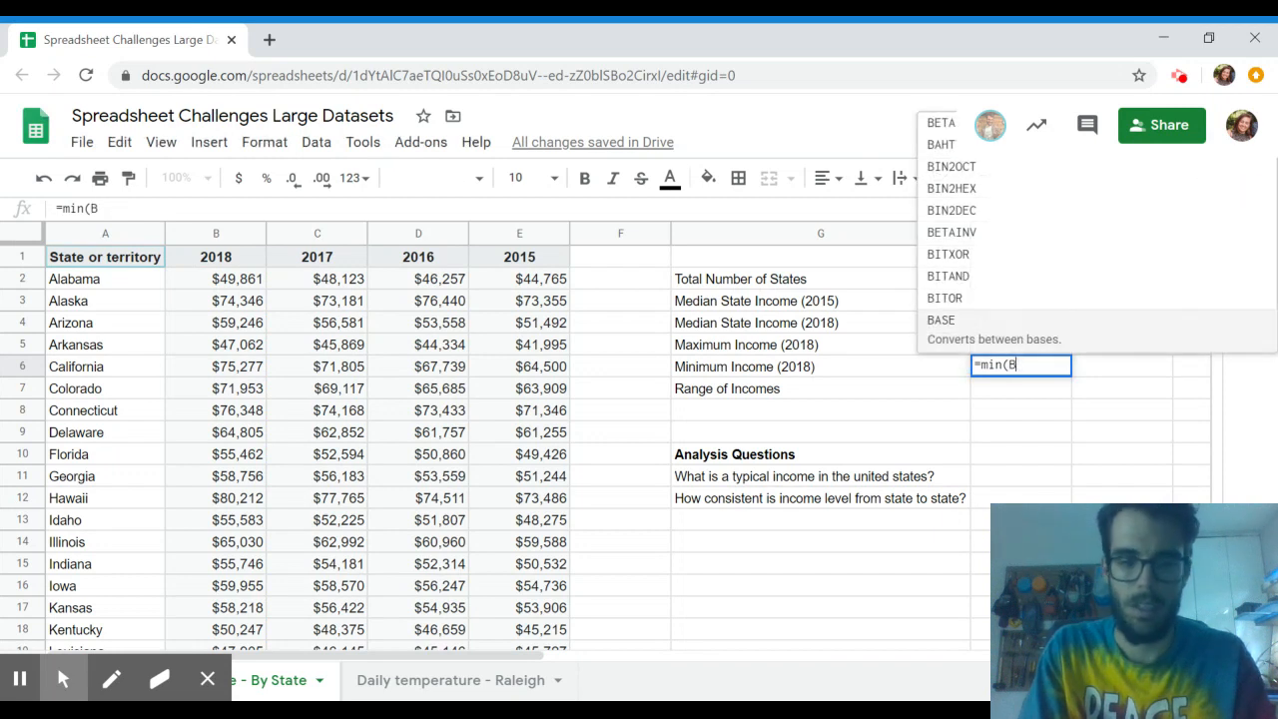
text(2:B53))
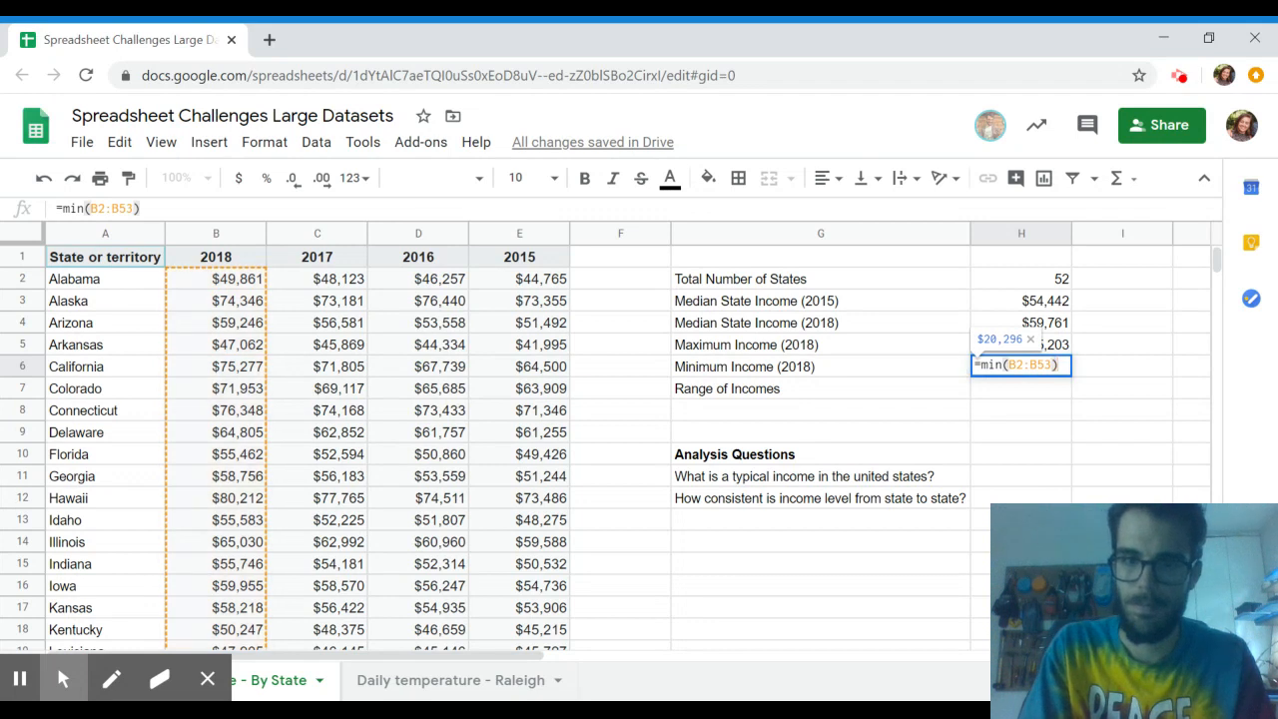
key(Return)
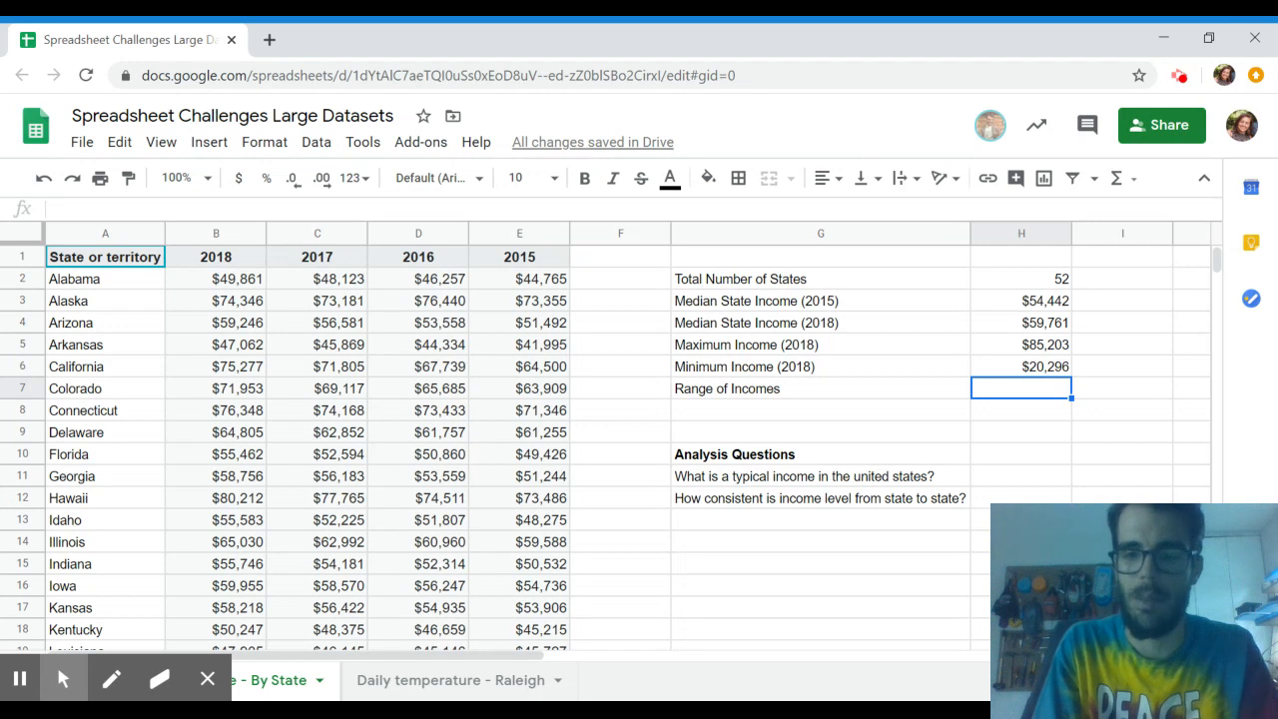
Calculate the range of incomes in H7 by subtracting the minimum from the maximum with =H5-H6.
text(=)
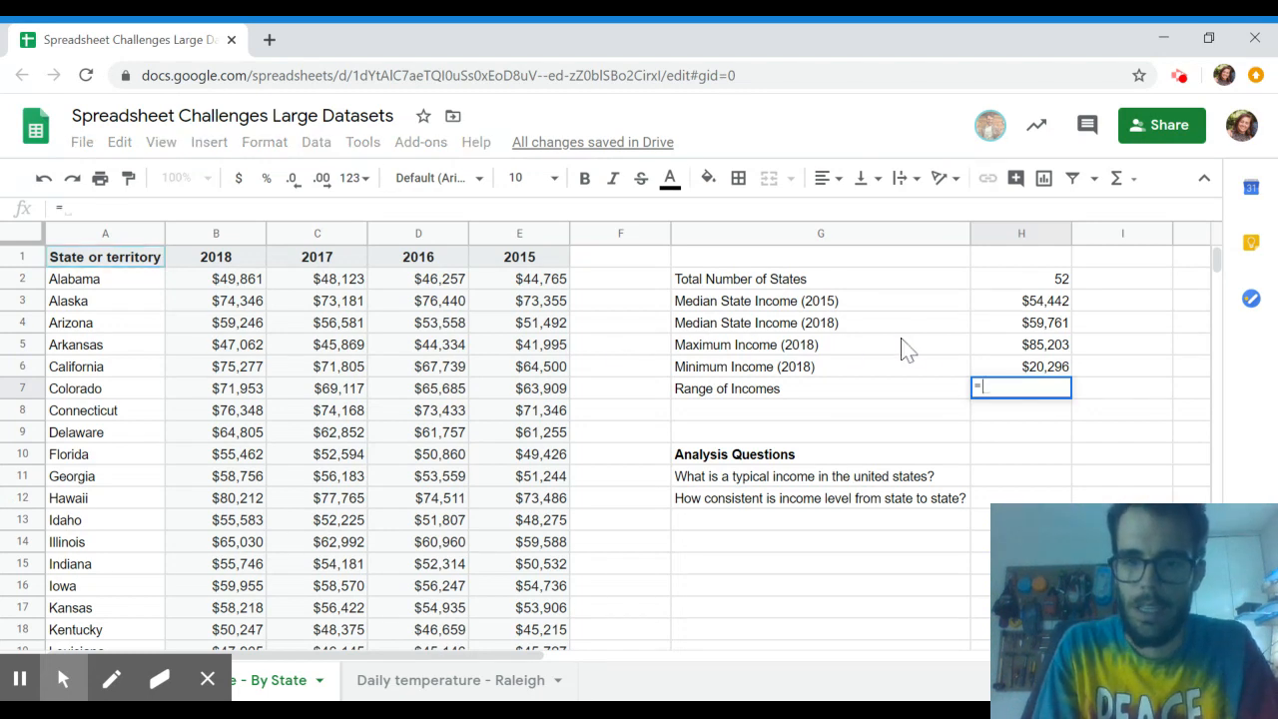
click(1016, 350)
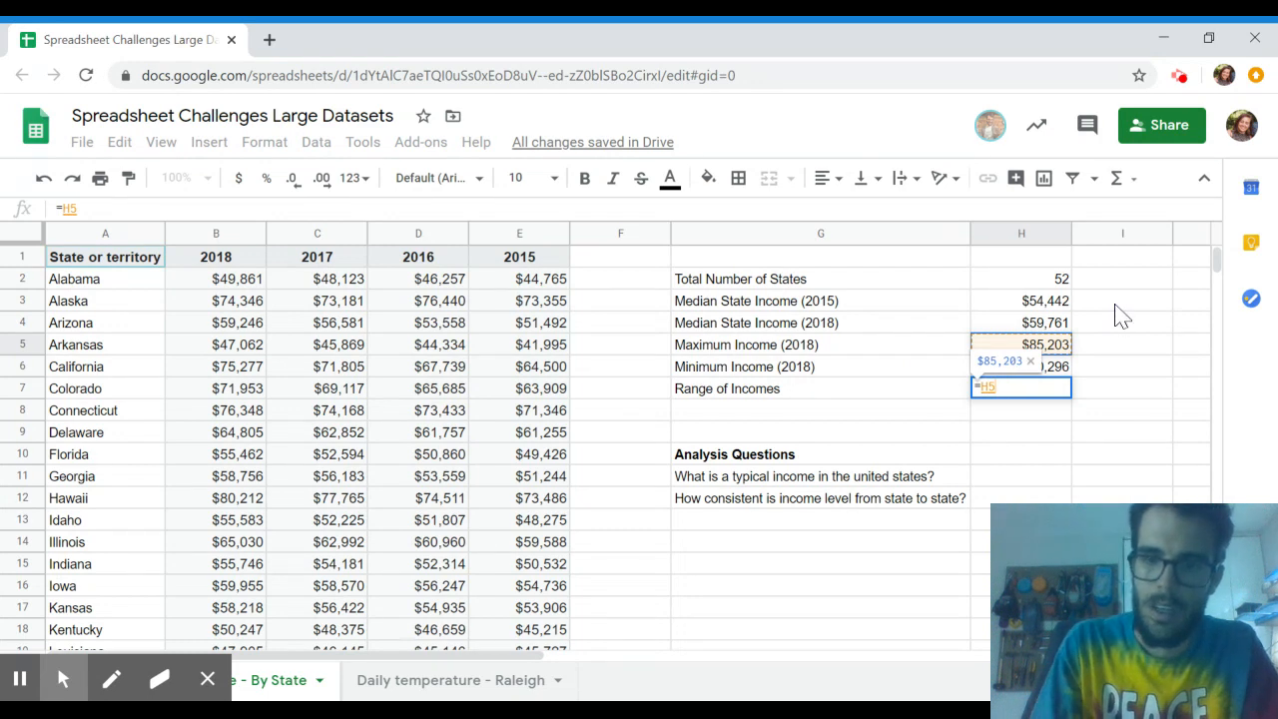
text(-)
click(1038, 368)
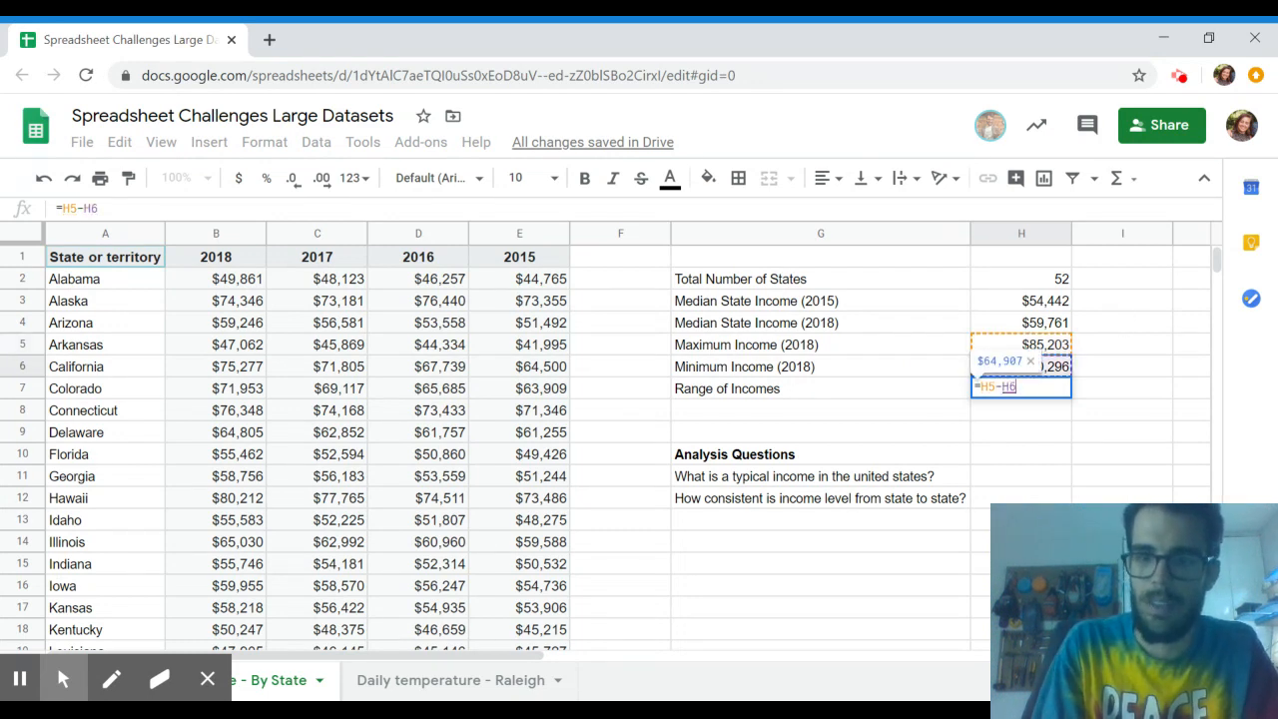
key(Return)
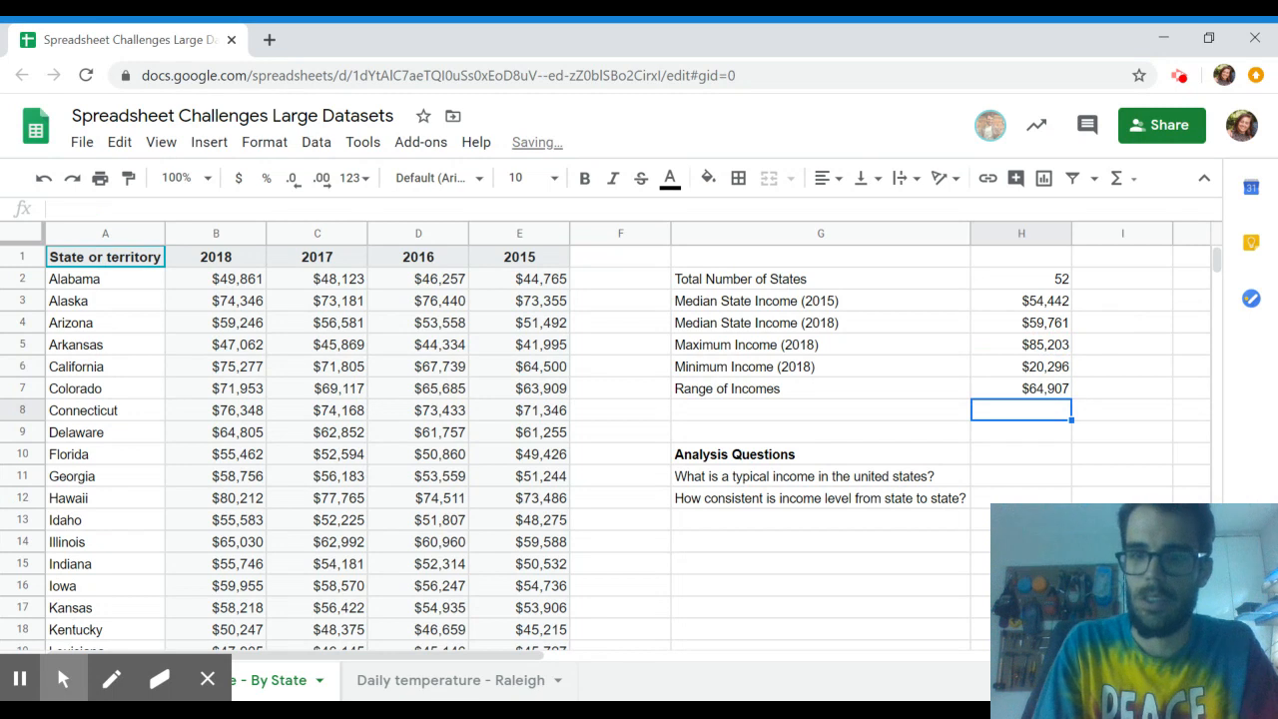
click(926, 501)
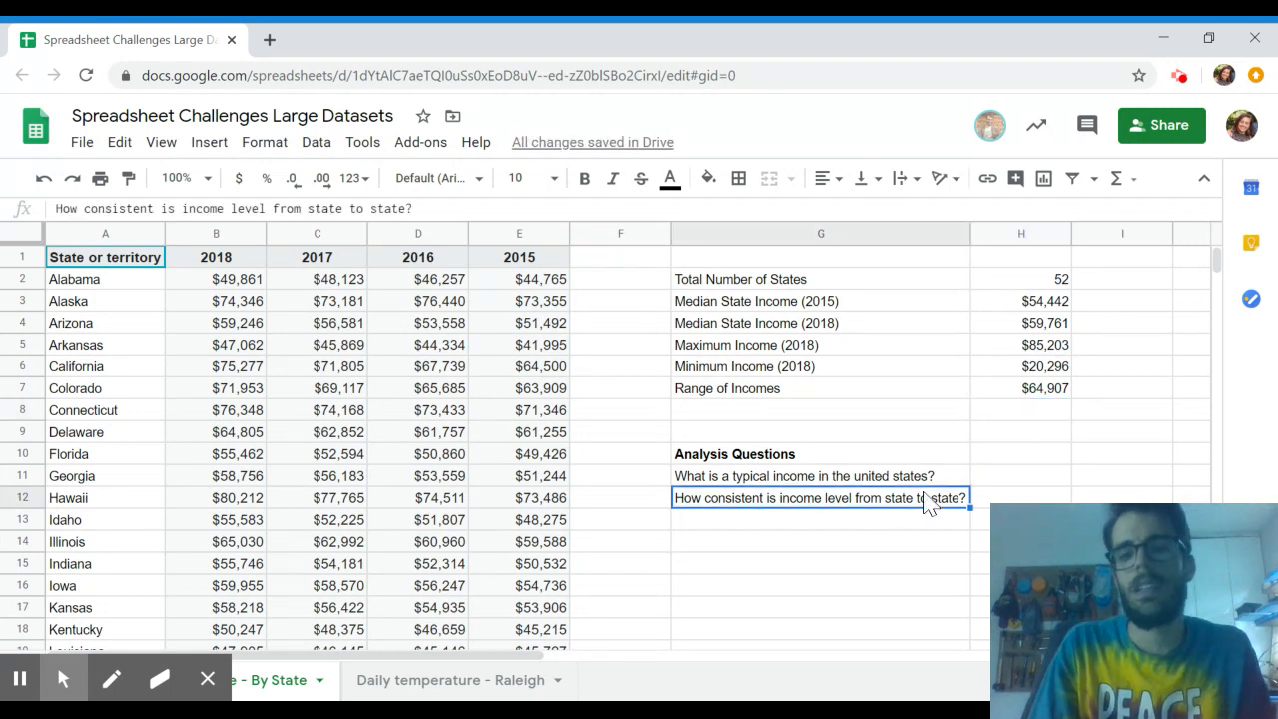
click(794, 484)
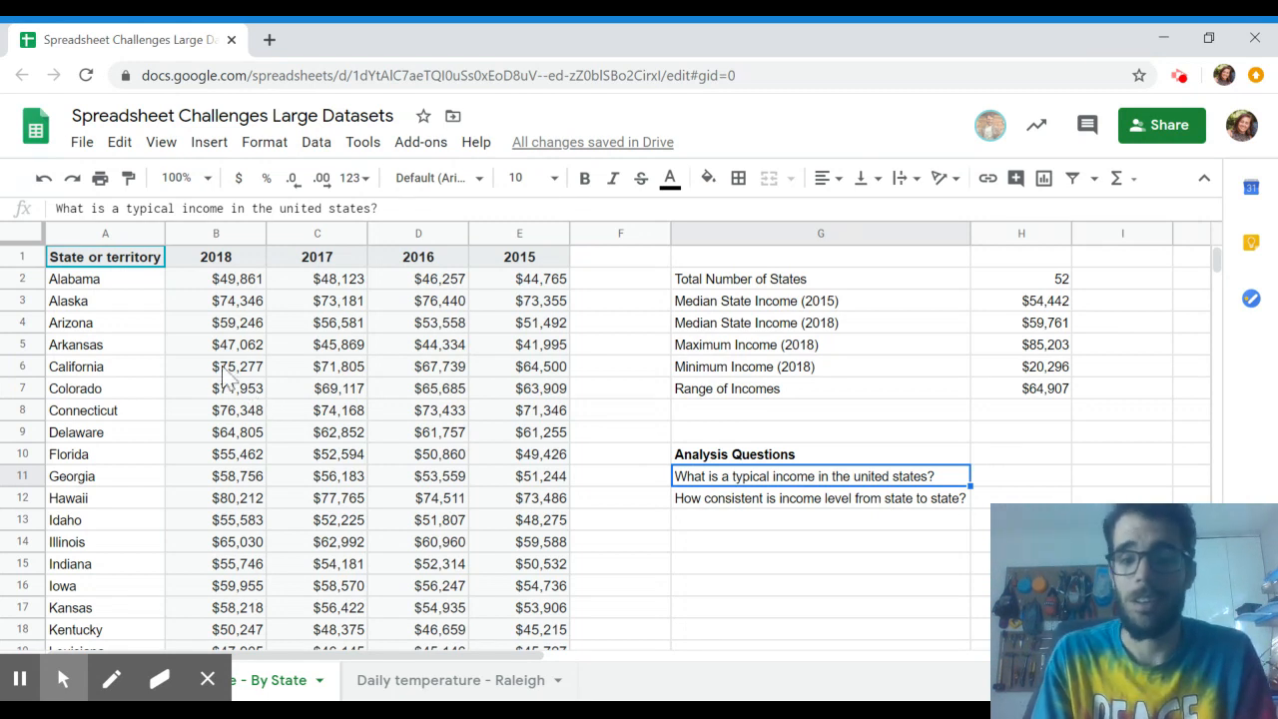
scroll(225, 375, down, 1)
scroll(226, 375, up, 1)
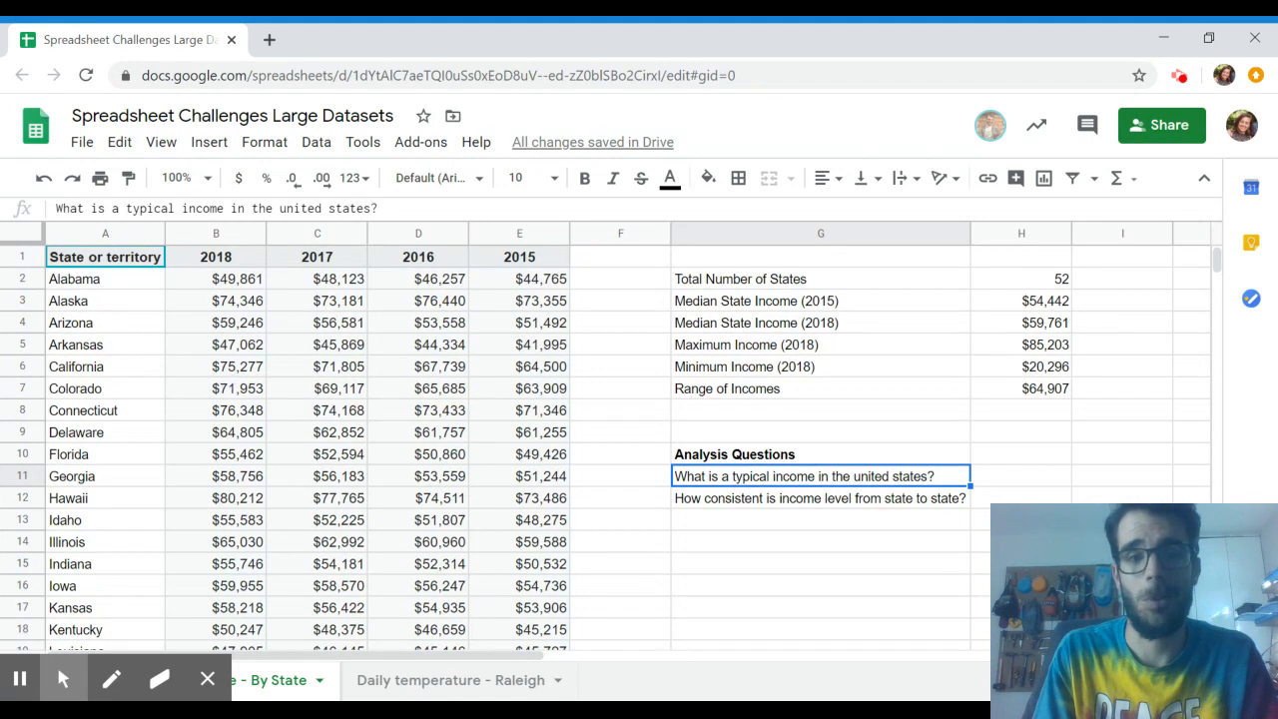